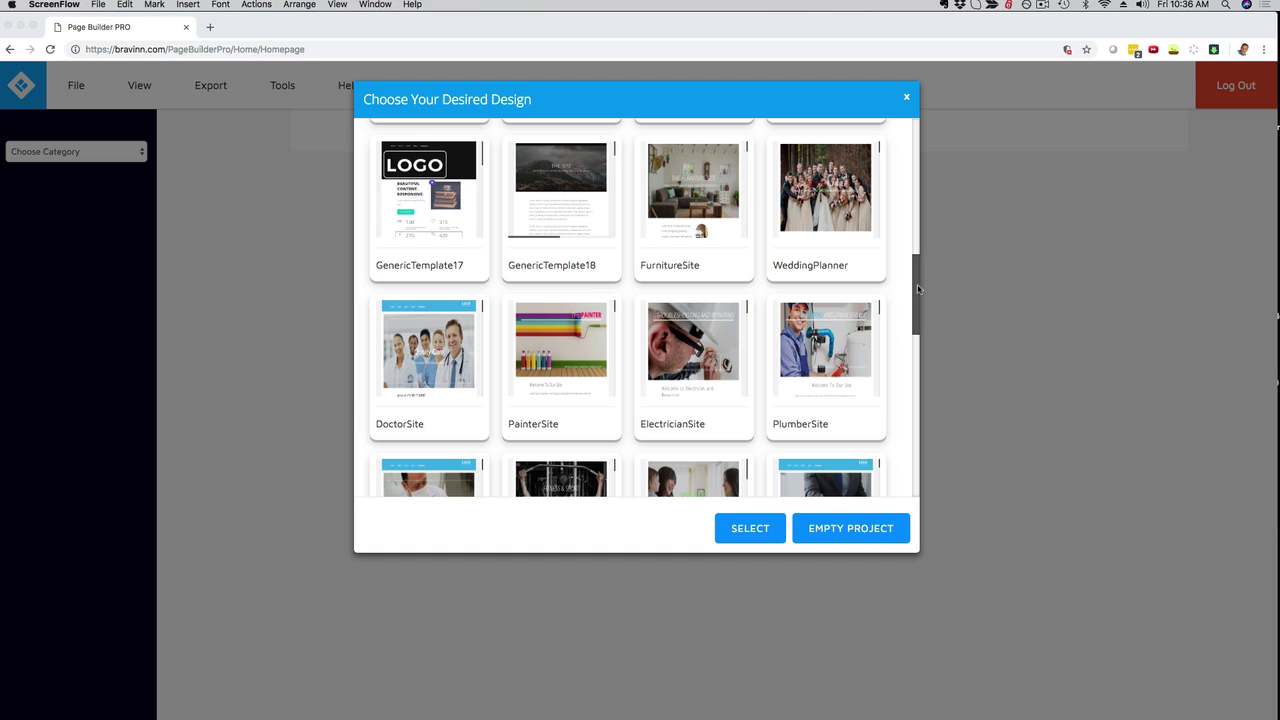
# - Browse the template gallery and load the DoctorSite design
pyautogui.click(917, 288)
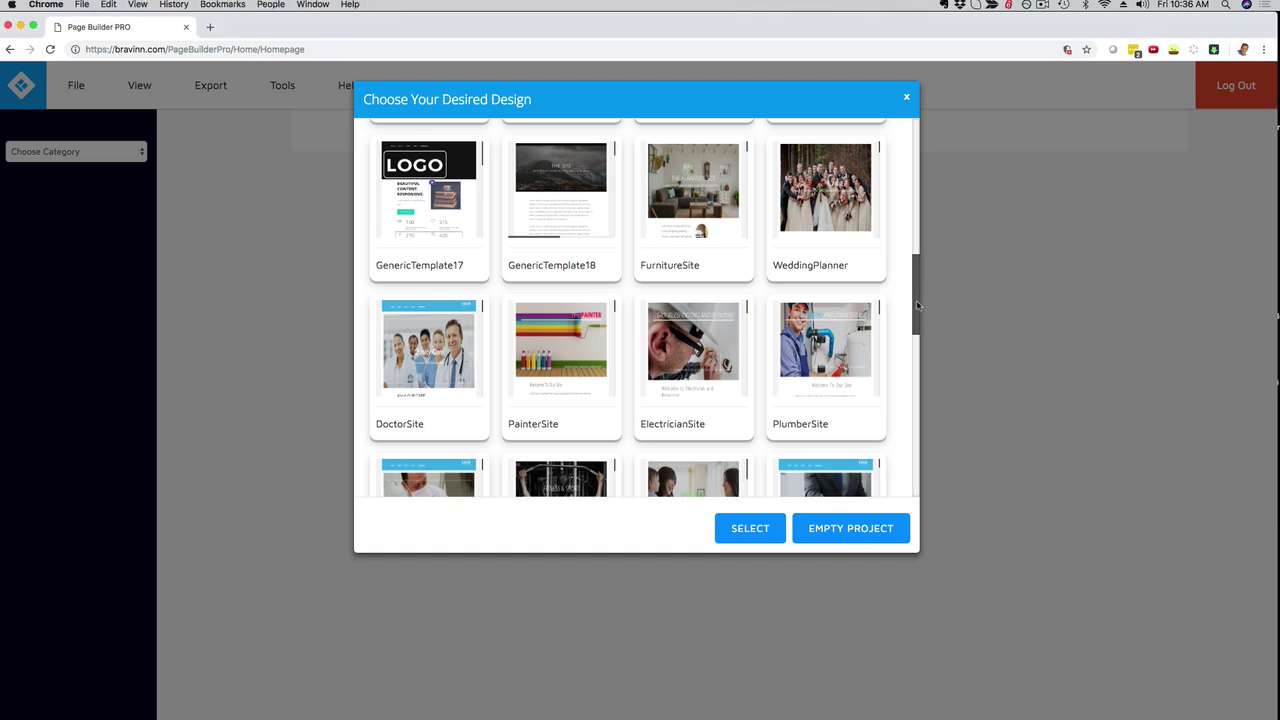
pyautogui.moveTo(917, 300); pyautogui.dragTo(918, 338)
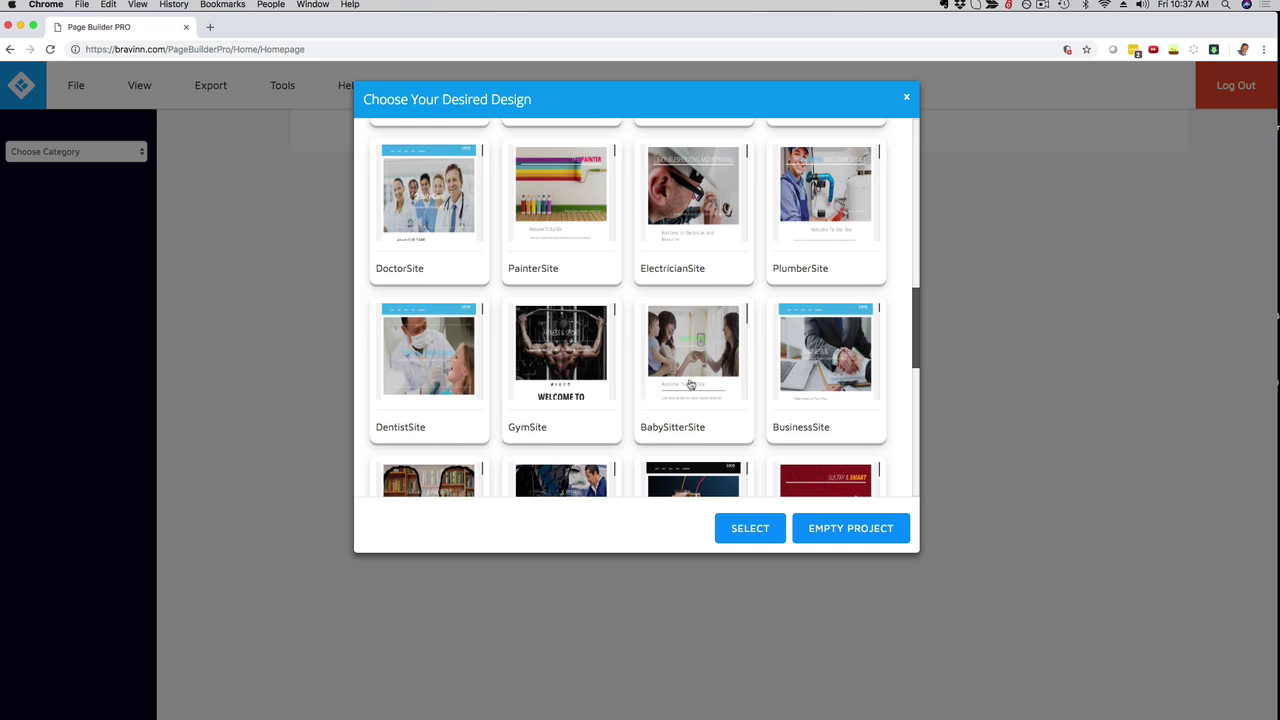
pyautogui.moveTo(914, 337)
pyautogui.mouseDown()
pyautogui.moveTo(919, 396)
pyautogui.moveTo(920, 332)
pyautogui.mouseUp()
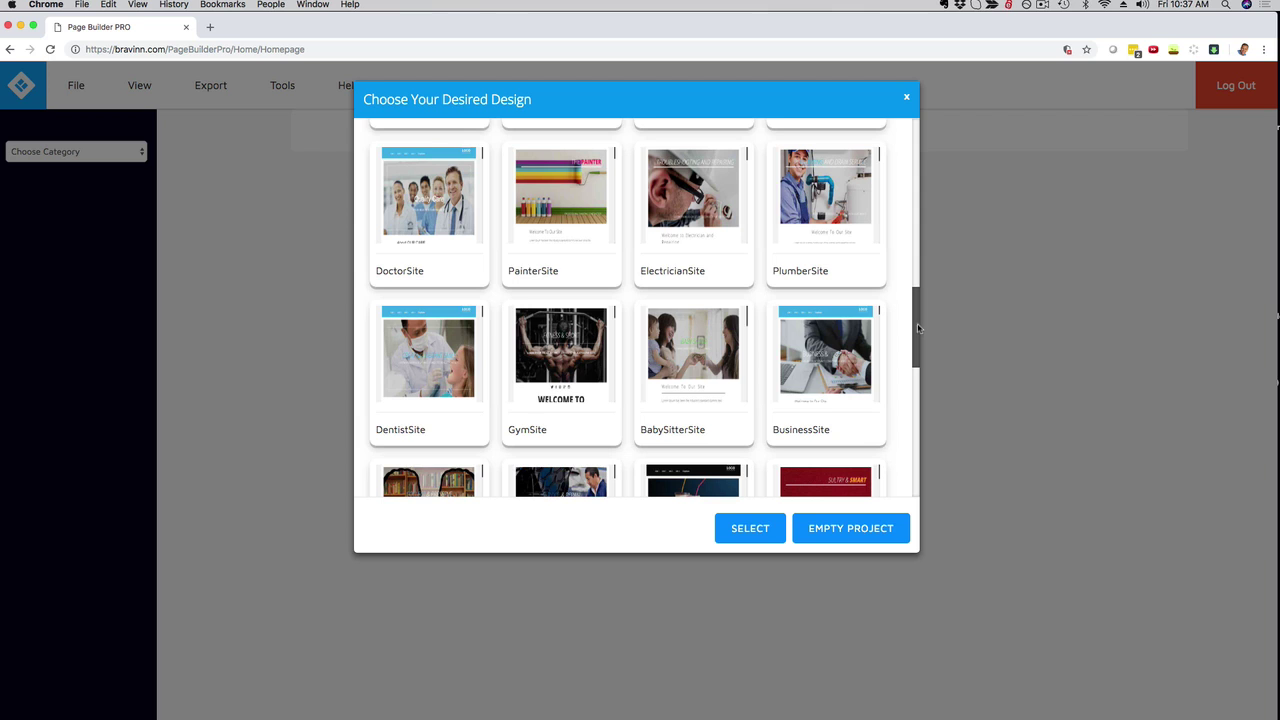
pyautogui.click(430, 227)
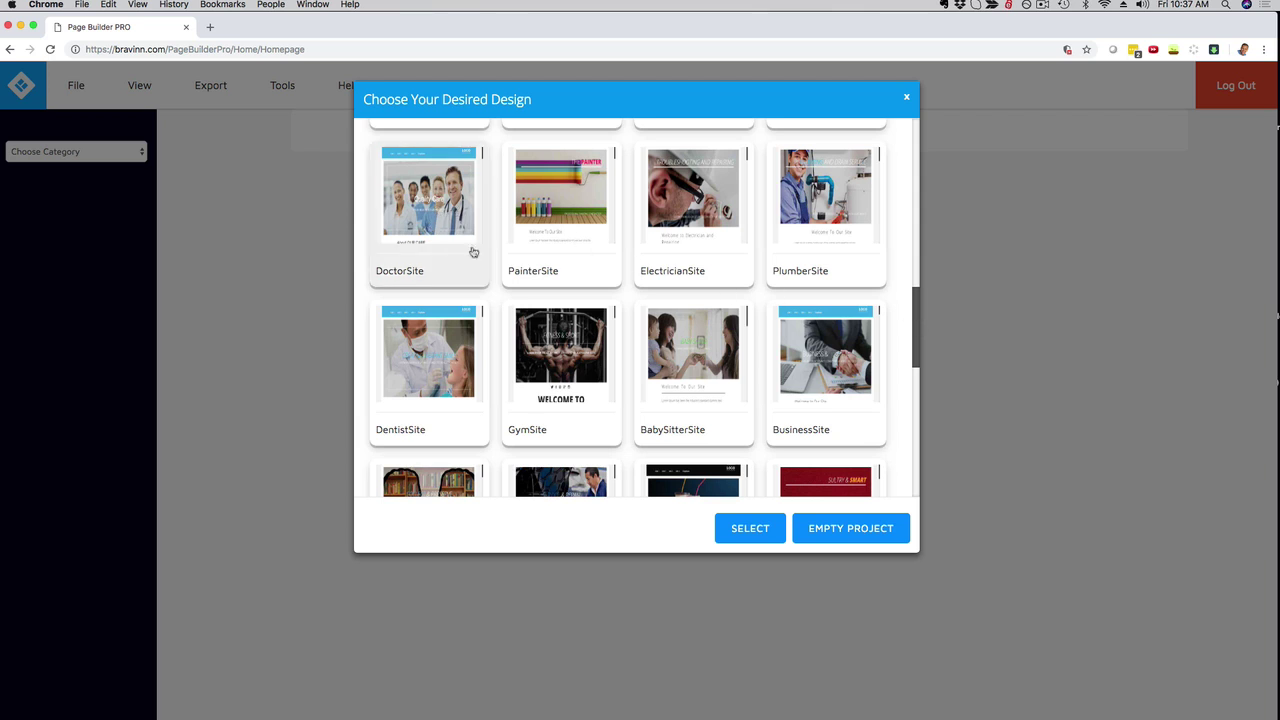
pyautogui.click(745, 529)
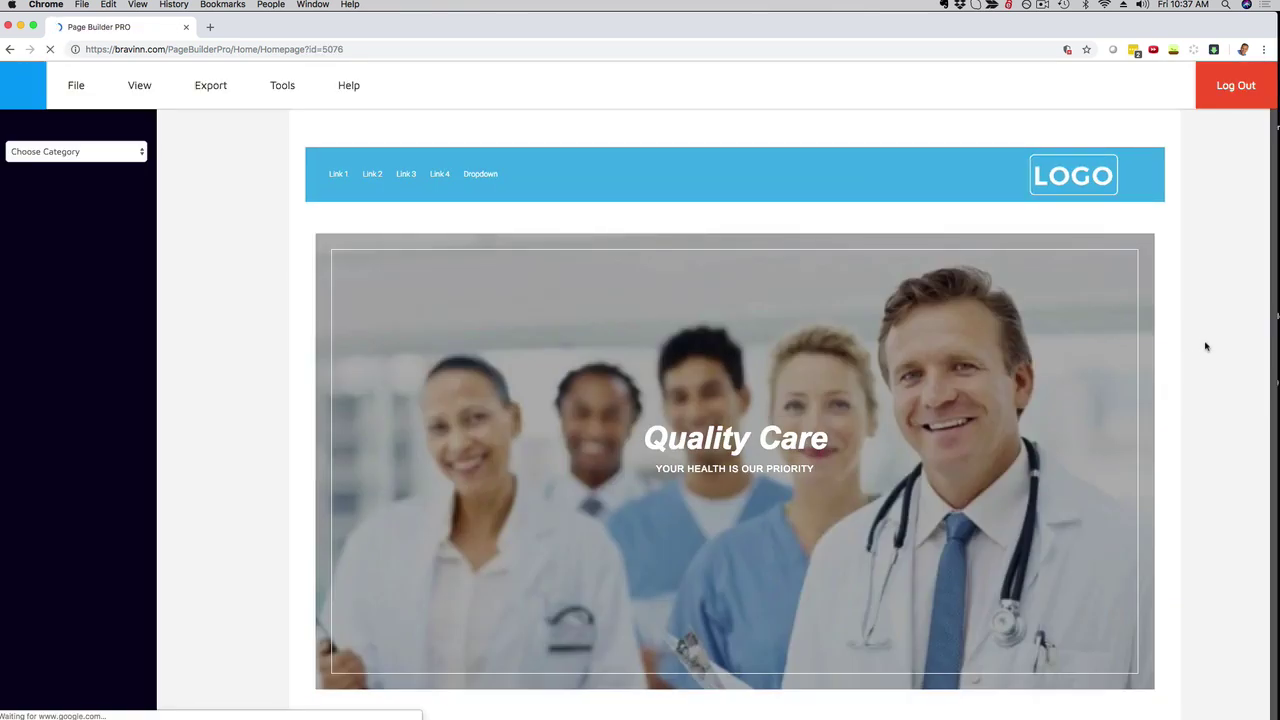
# - Examine the DoctorSite page from the header banner through to the contact section
pyautogui.scroll(-3, 1203, 352)
pyautogui.scroll(-6, 1202, 340)
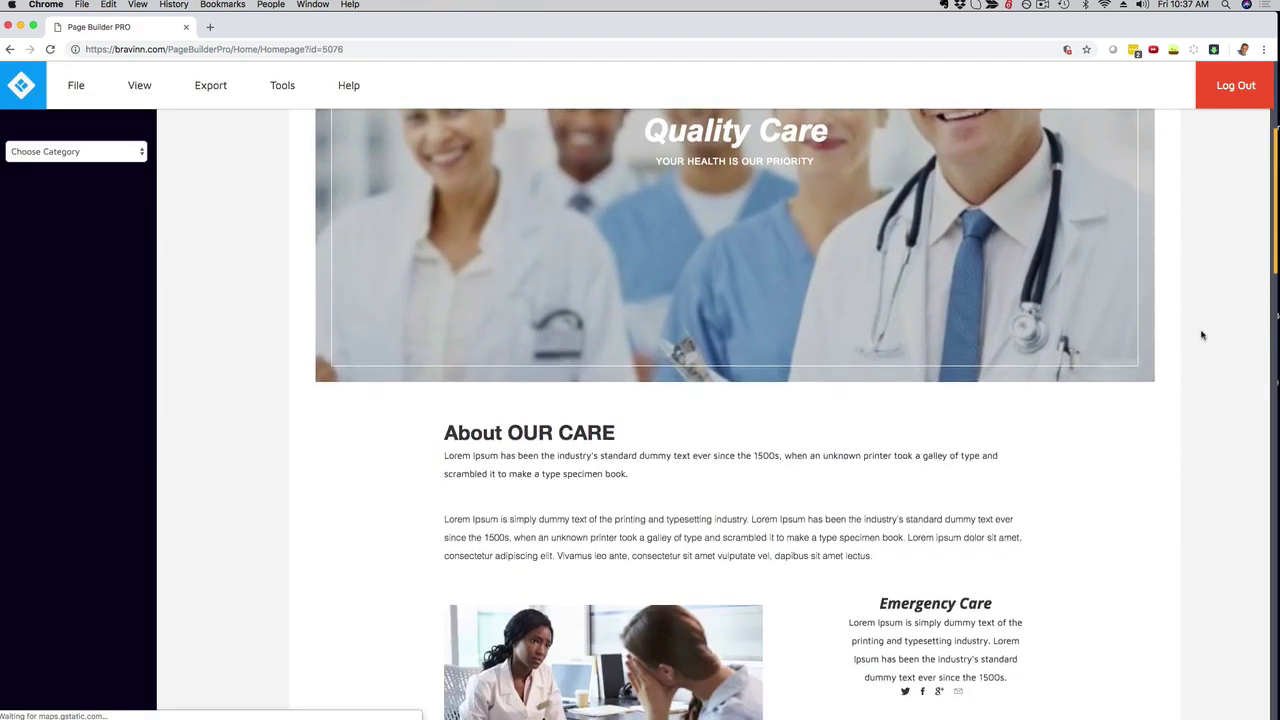
pyautogui.scroll(-3, 1203, 336)
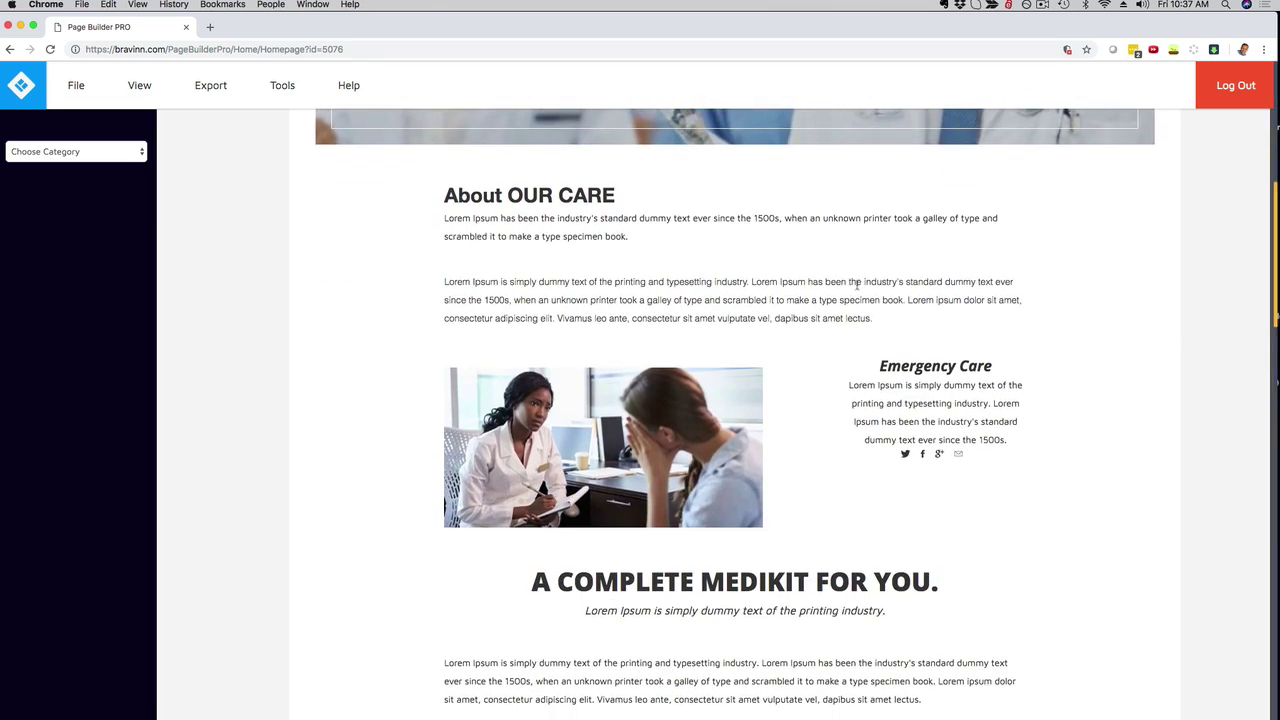
pyautogui.scroll(-5, 857, 280)
pyautogui.scroll(-8, 857, 285)
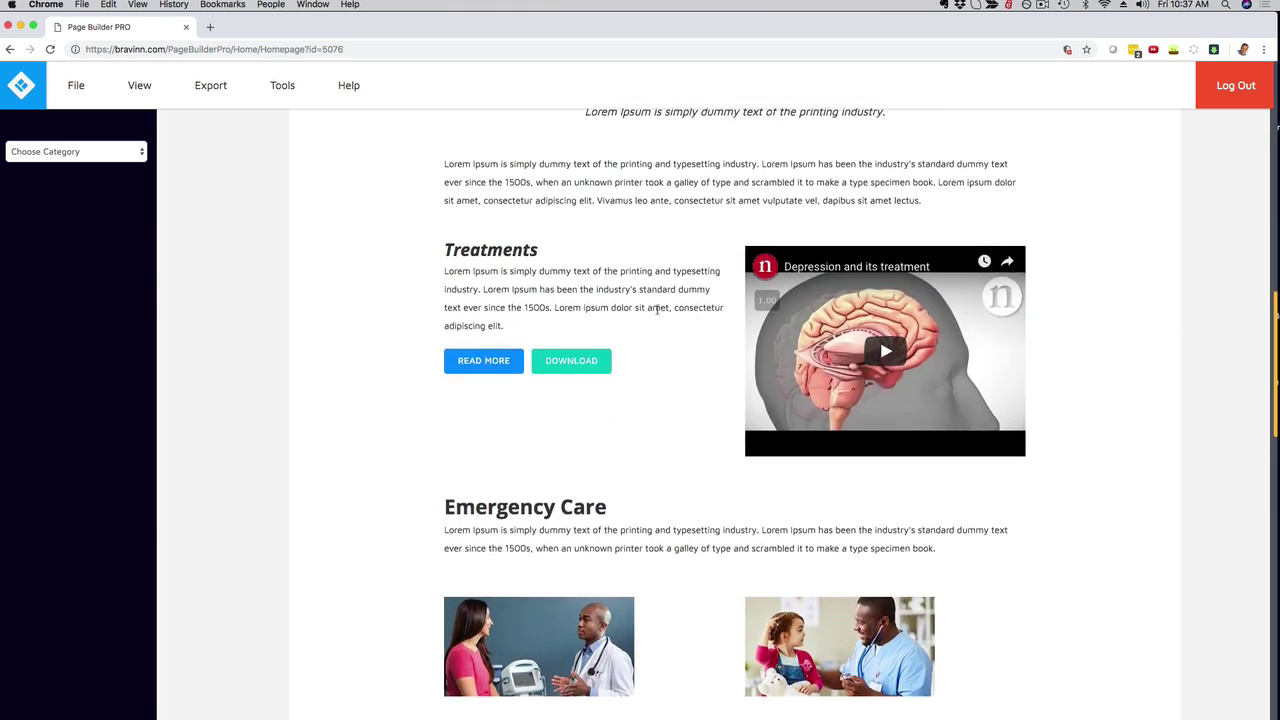
pyautogui.scroll(-6, 673, 306)
pyautogui.moveTo(687, 256)
pyautogui.scroll(-5, 1120, 323)
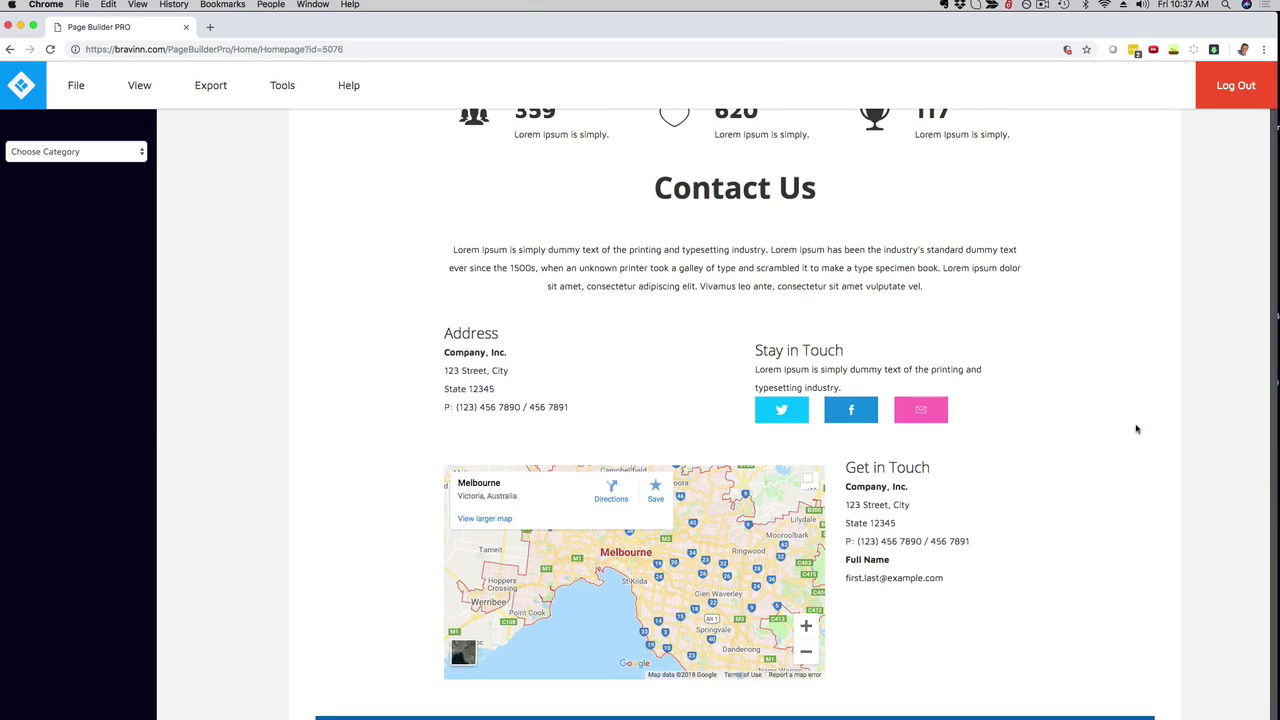
pyautogui.scroll(-1, 1136, 429)
pyautogui.scroll(15, 1117, 414)
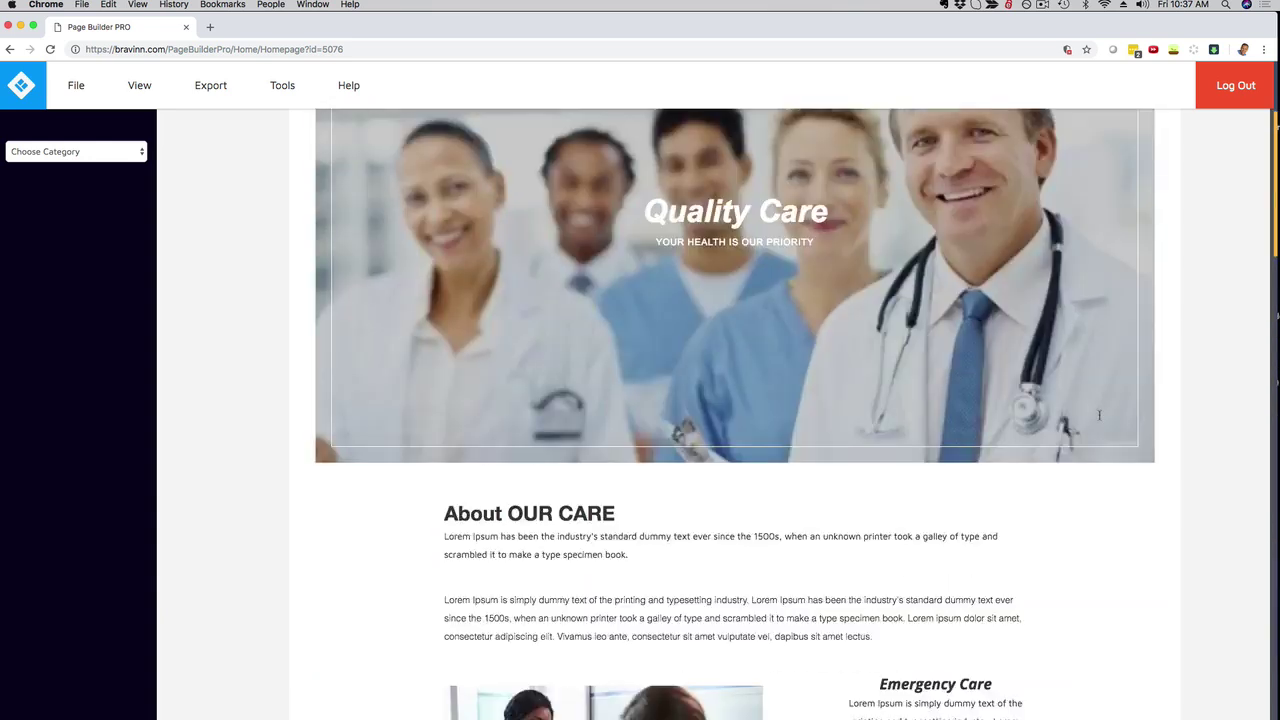
pyautogui.scroll(3, 1099, 415)
# - Select the text "COMPLETE MEDIKIT FOR YOU." in the page's medikit heading
pyautogui.scroll(-10, 1097, 414)
pyautogui.scroll(2, 1097, 416)
pyautogui.scroll(1, 1084, 411)
pyautogui.click(622, 445)
pyautogui.moveTo(555, 446); pyautogui.dragTo(938, 449)
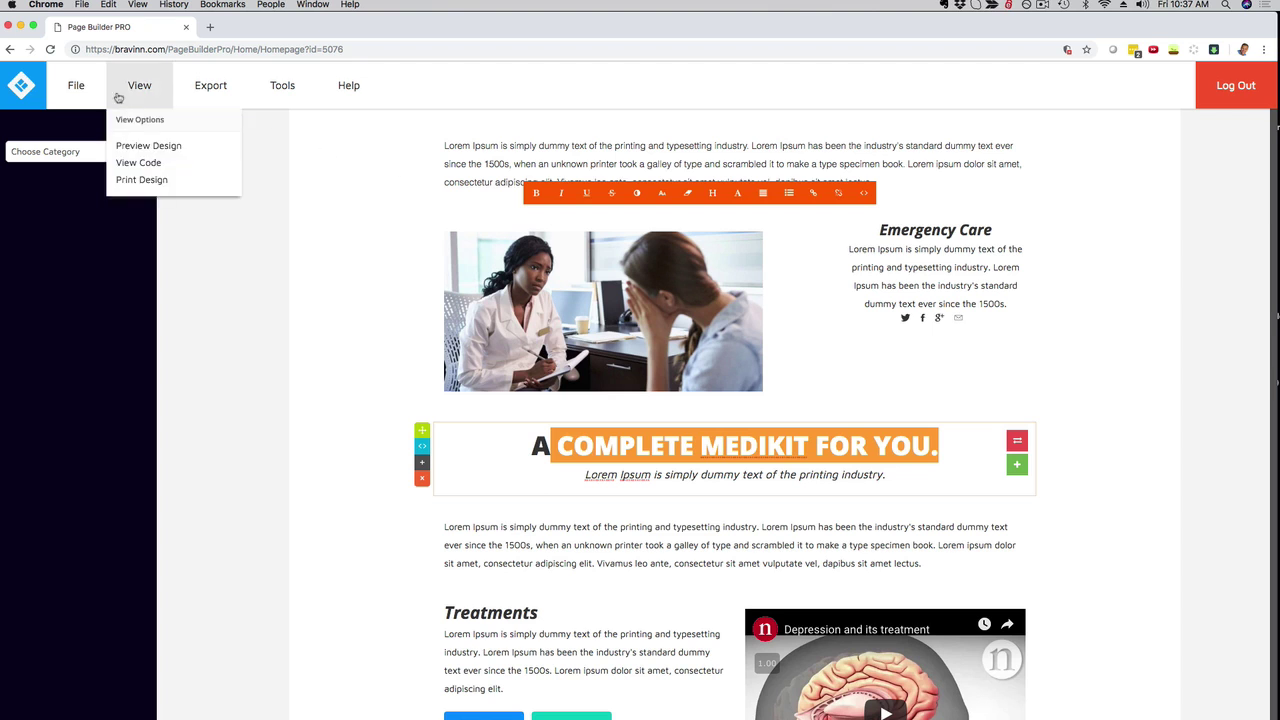
# - Start a new project from the YogaSite design
pyautogui.click(77, 88)
pyautogui.click(76, 145)
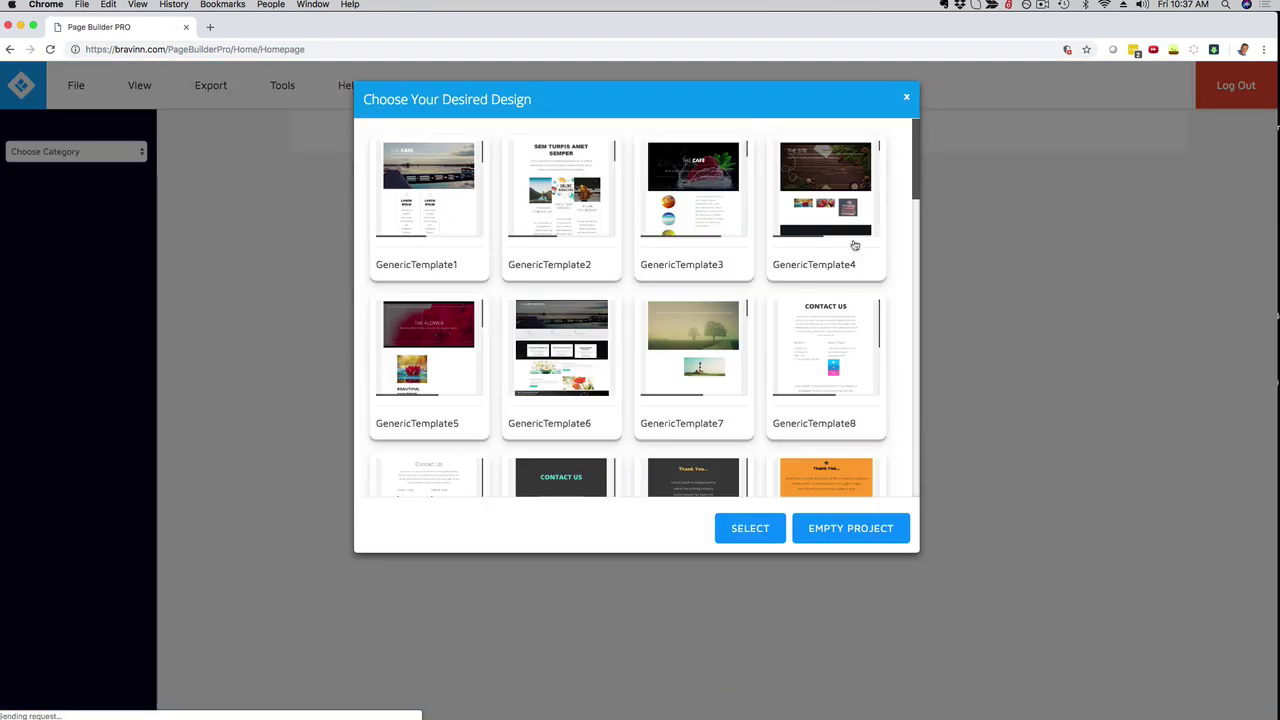
pyautogui.moveTo(915, 182); pyautogui.dragTo(911, 487)
pyautogui.click(426, 385)
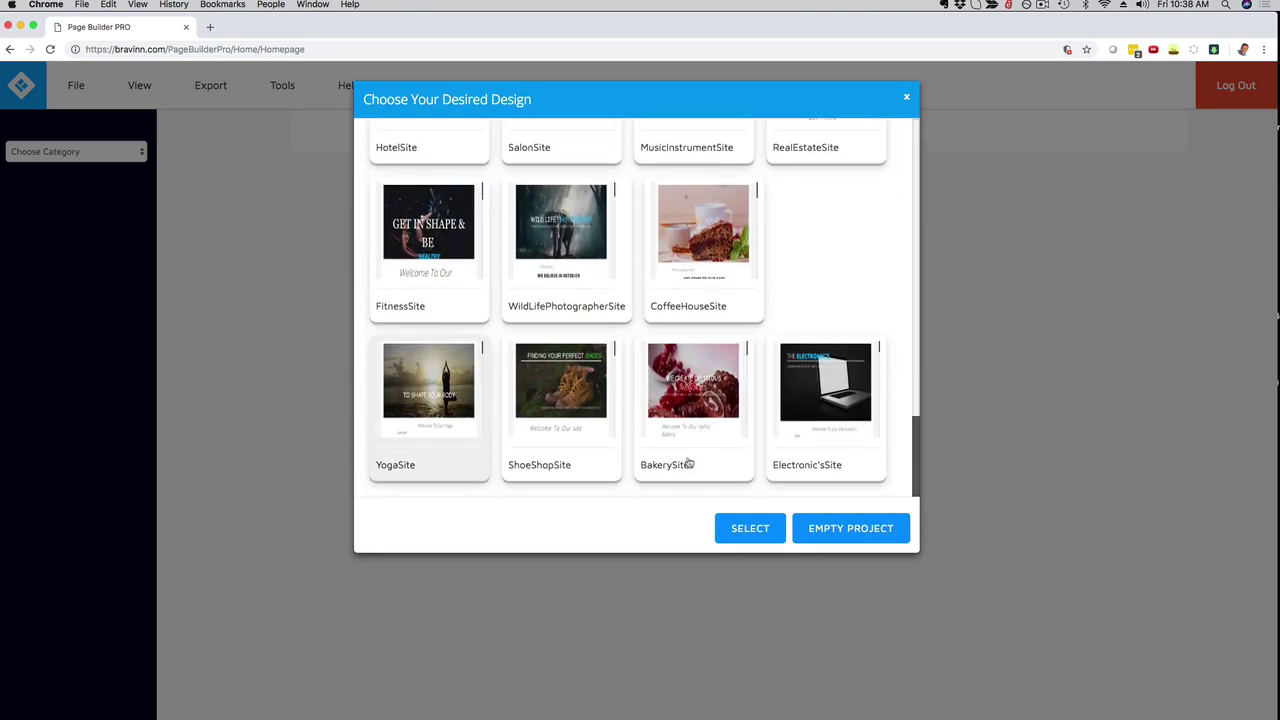
pyautogui.click(721, 525)
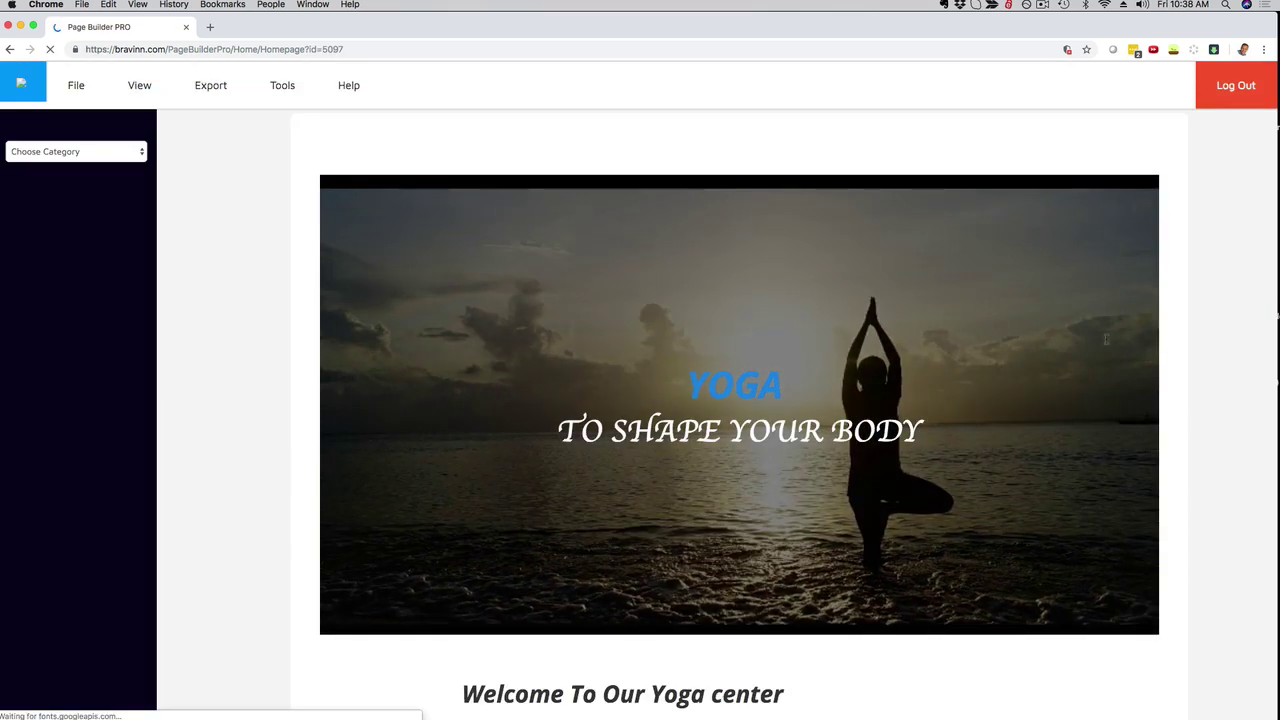
# - Examine the YogaSite page's sections, from the banner through specialties and customers to the contact area
pyautogui.scroll(-4, 1210, 280)
pyautogui.scroll(-10, 1215, 281)
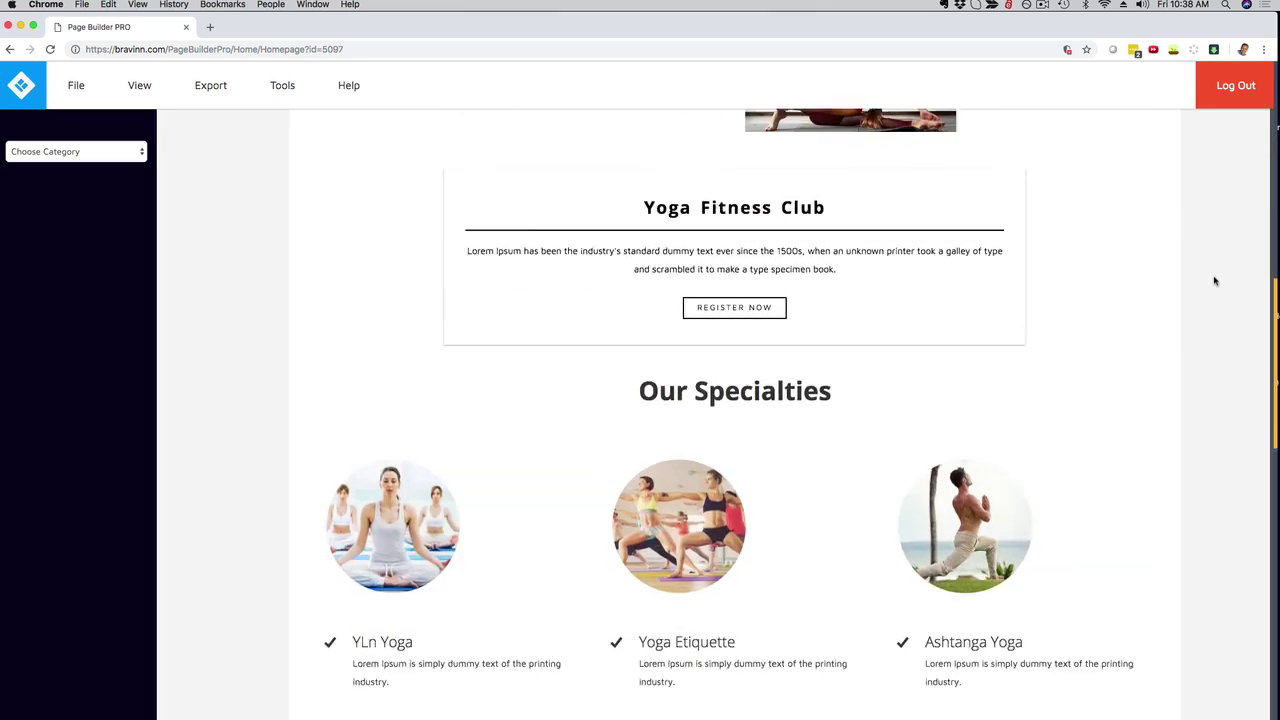
pyautogui.scroll(1, 1210, 280)
pyautogui.scroll(-6, 1206, 285)
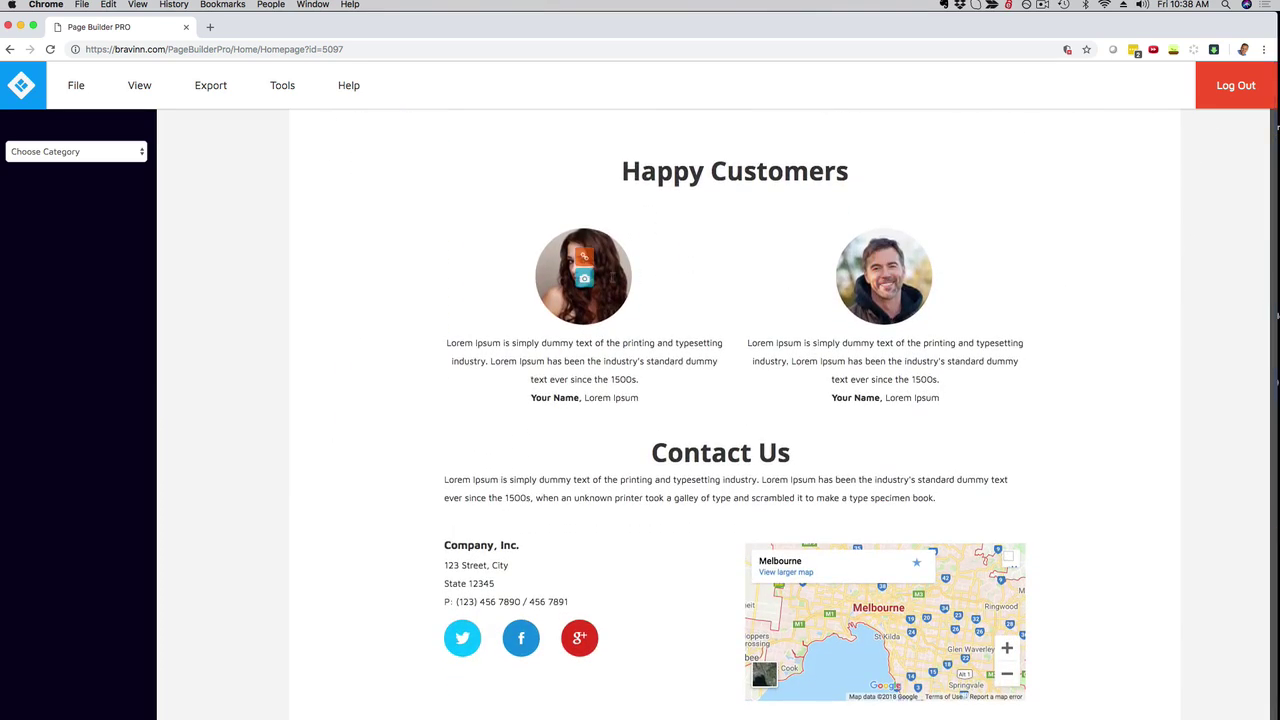
pyautogui.scroll(-1, 1231, 305)
pyautogui.scroll(20, 1228, 308)
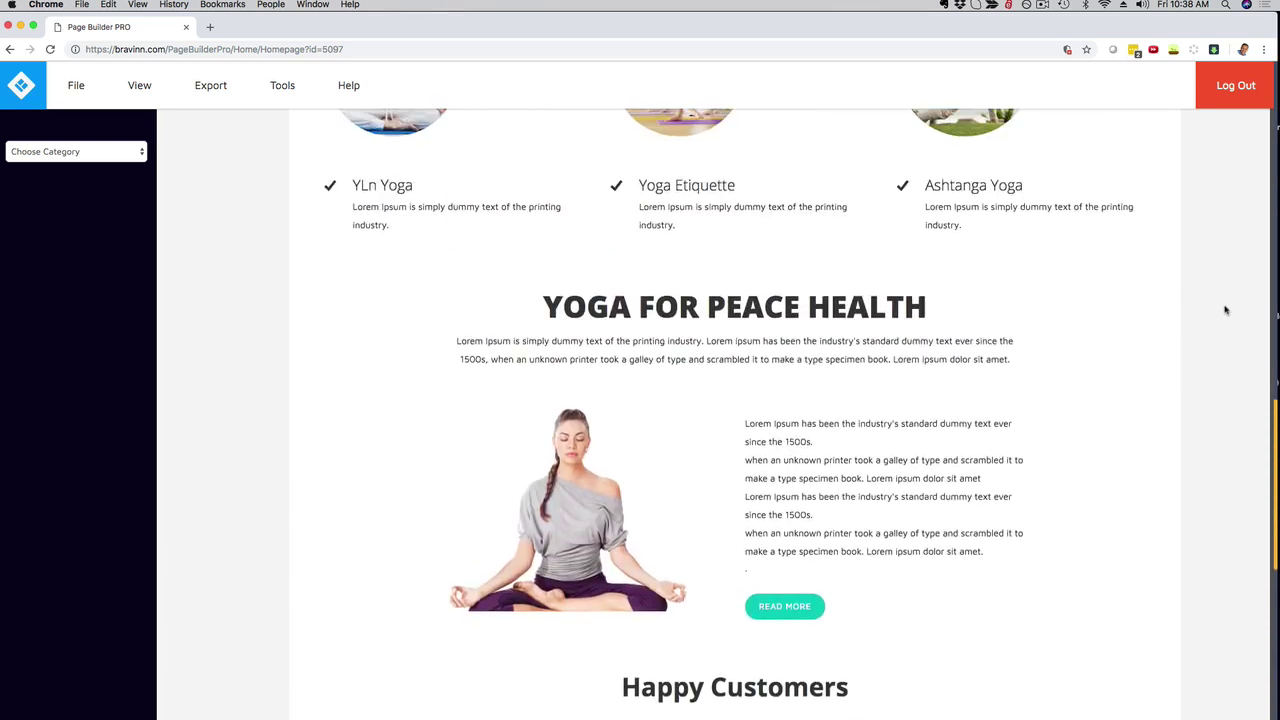
pyautogui.scroll(1, 1223, 313)
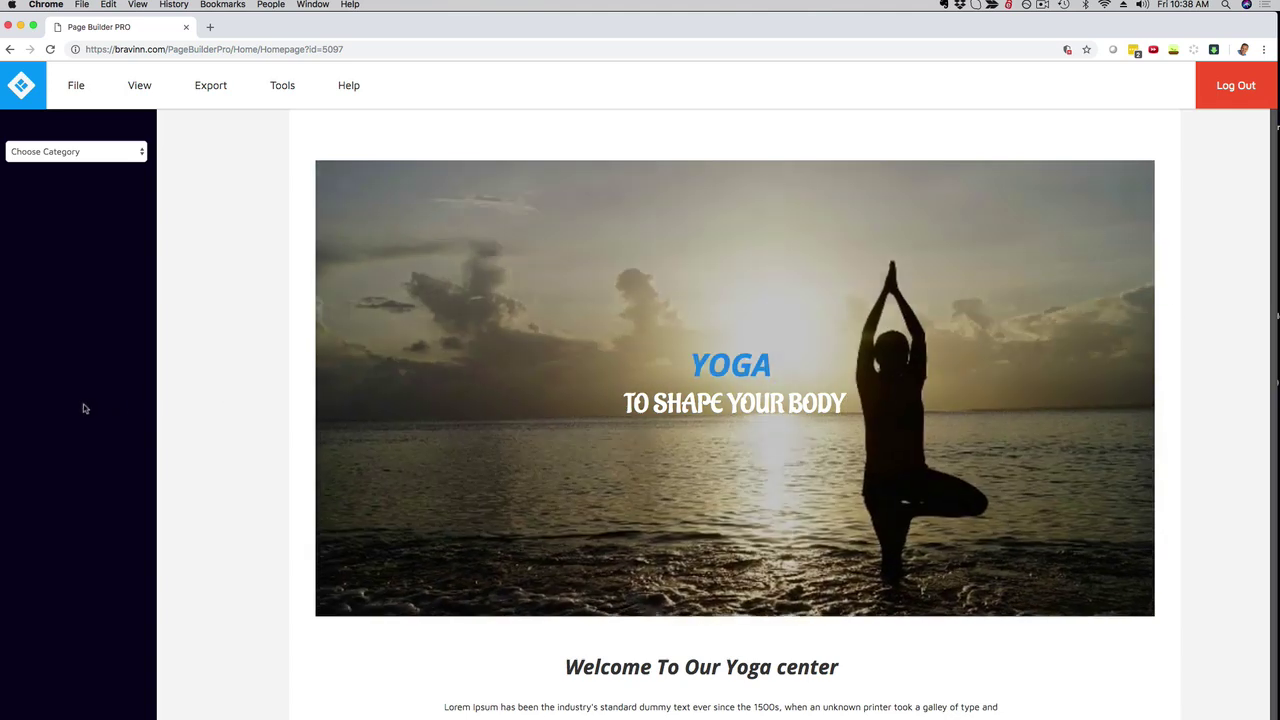
# - Select the "Welcome To Our Yoga center" heading text and look over the list of block categories
pyautogui.scroll(-5, 200, 406)
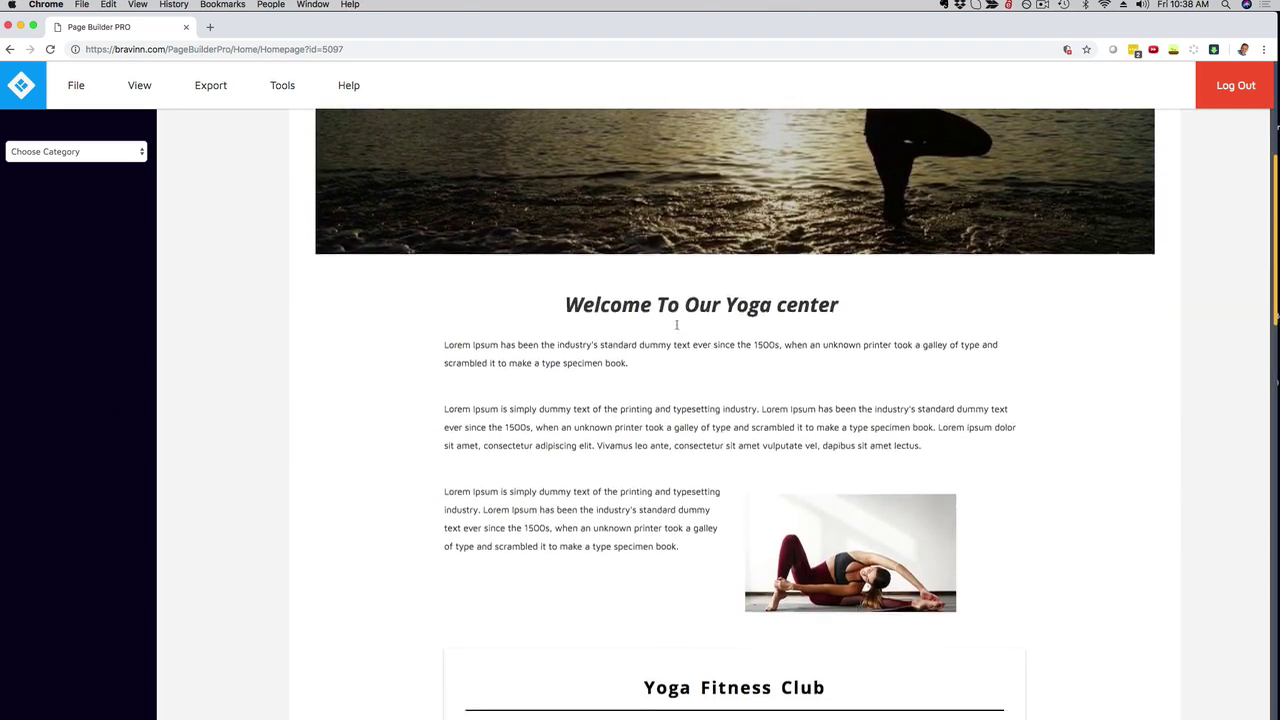
pyautogui.click(651, 306)
pyautogui.moveTo(566, 304); pyautogui.dragTo(841, 306)
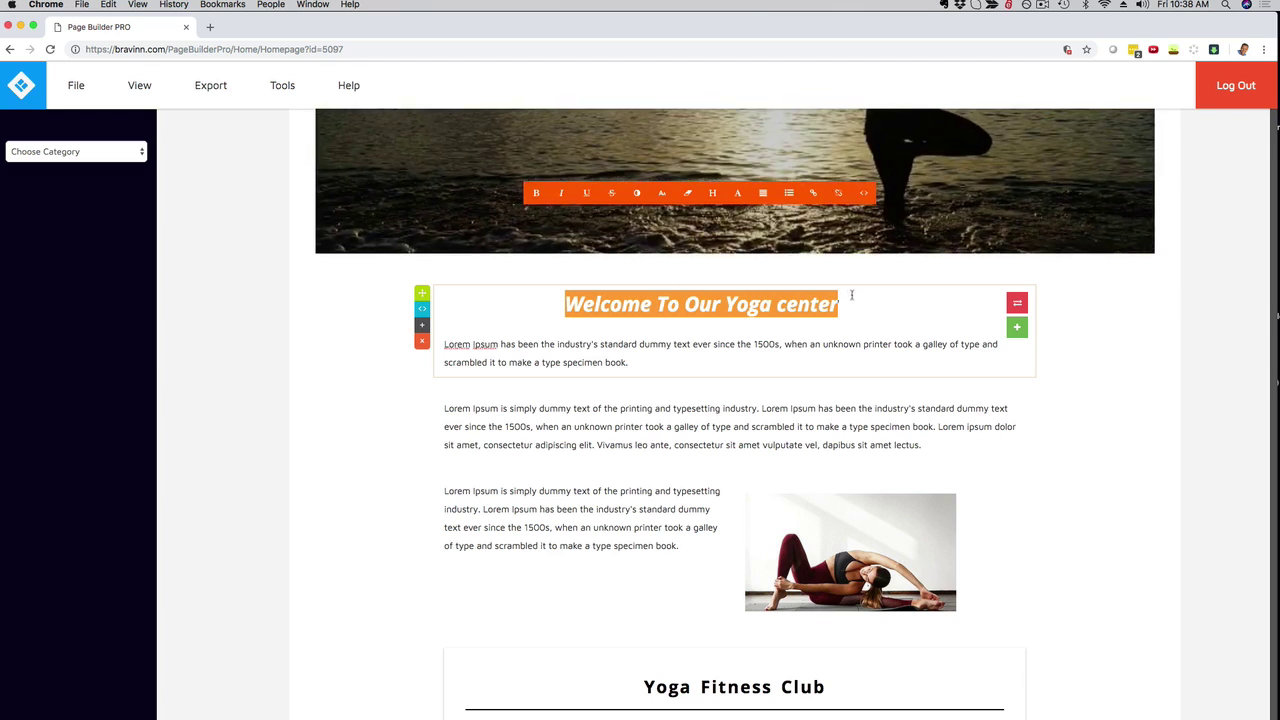
pyautogui.click(128, 152)
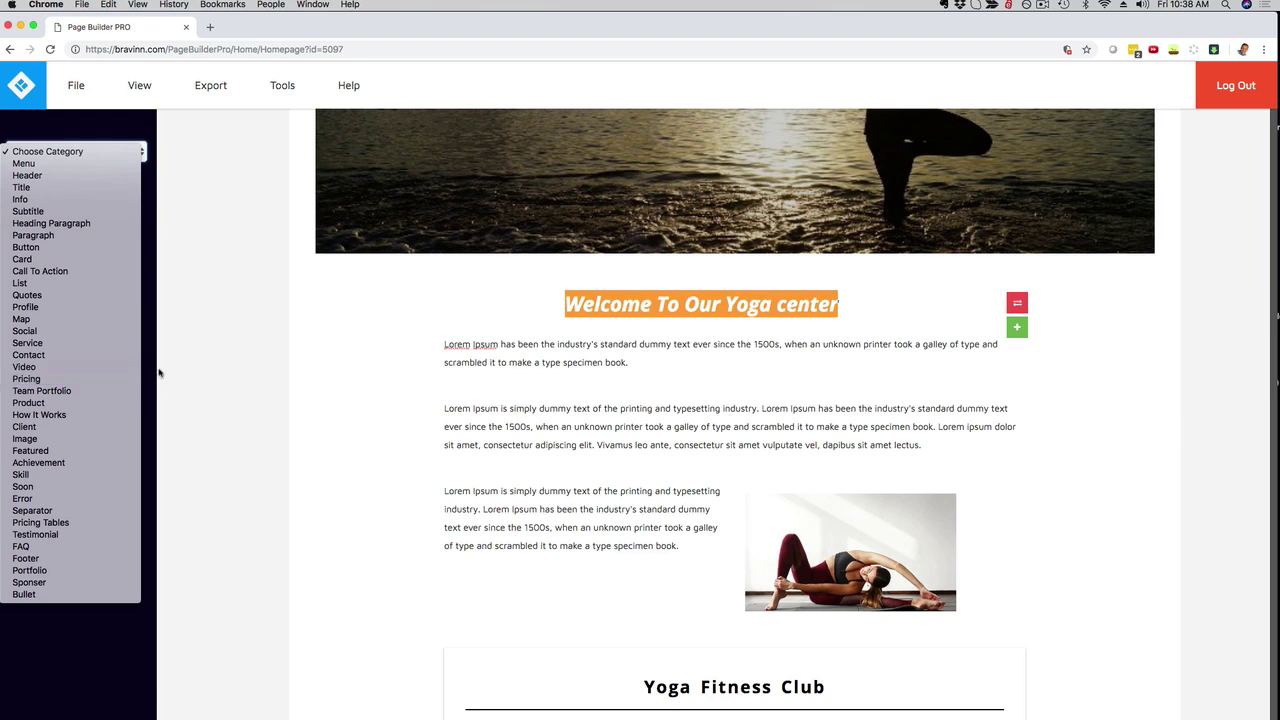
pyautogui.click(328, 383)
# - Insert the Pricing block with the $29, $59 and $89 plans between Our Specialties and YOGA FOR PEACE HEALTH
pyautogui.scroll(-3, 366, 388)
pyautogui.scroll(-10, 366, 388)
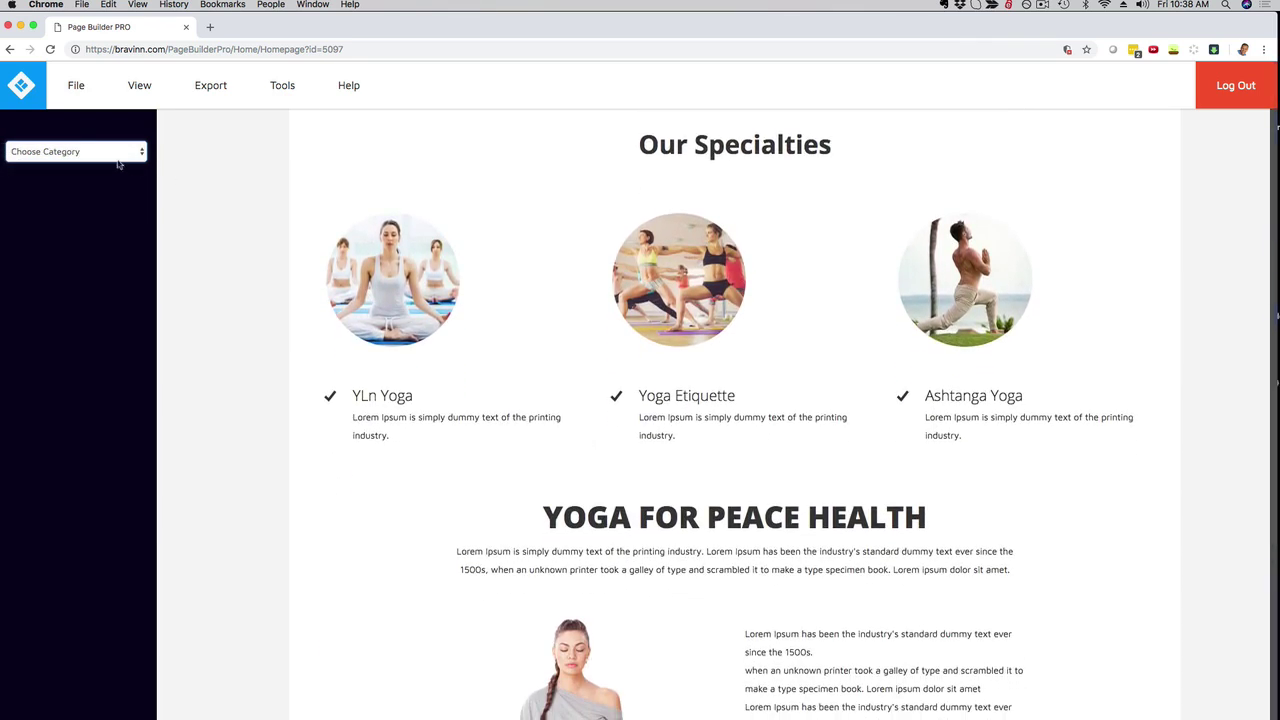
pyautogui.click(75, 151)
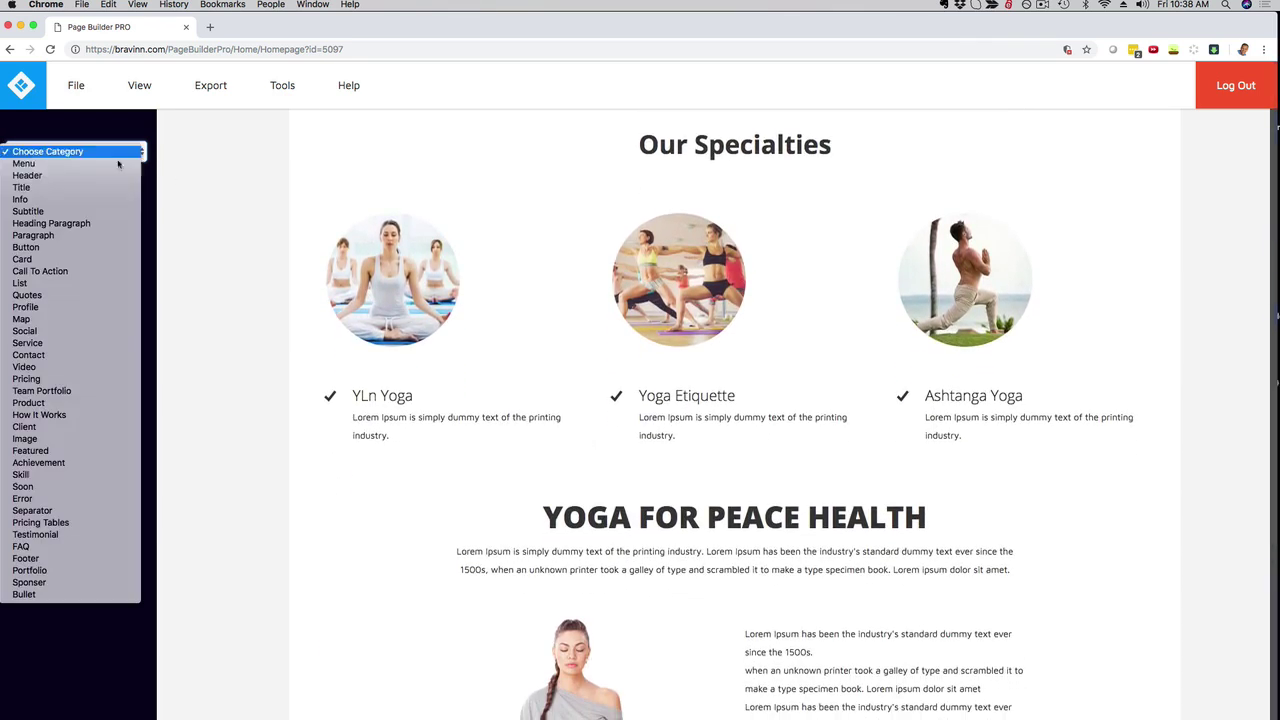
pyautogui.click(75, 379)
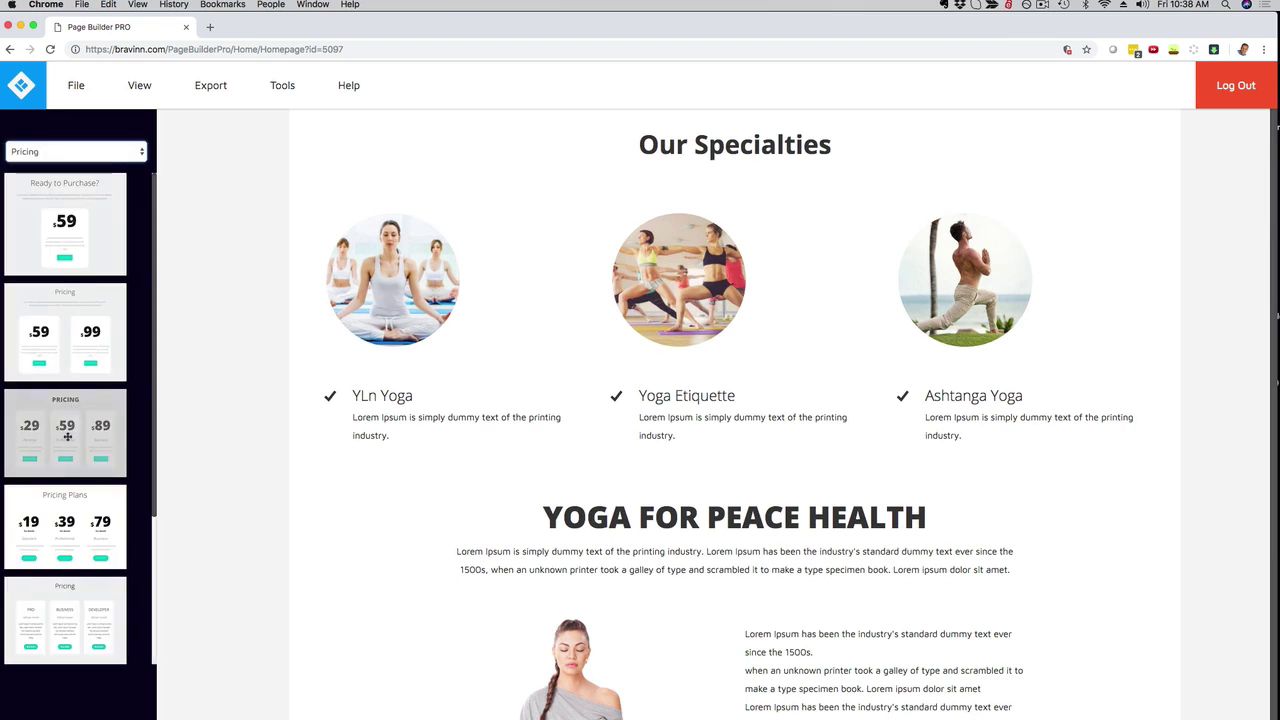
pyautogui.moveTo(62, 435); pyautogui.dragTo(345, 455)
pyautogui.moveTo(426, 469); pyautogui.dragTo(426, 472)
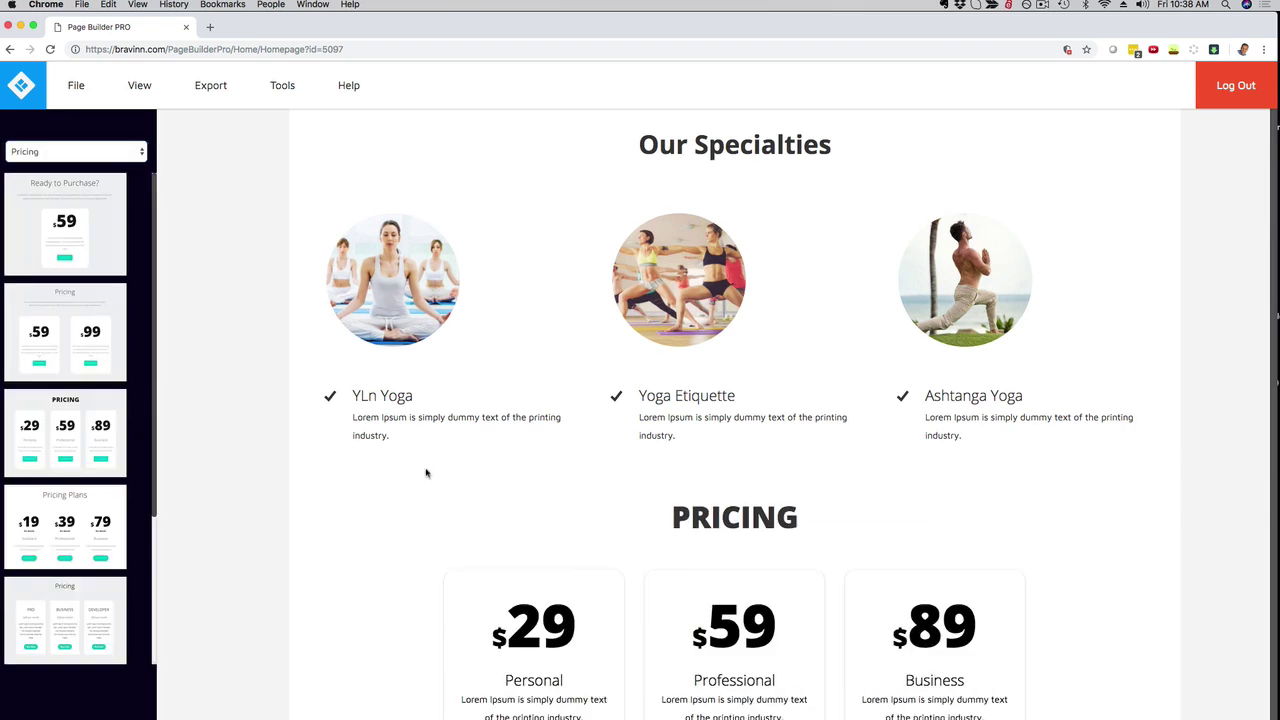
# - Set the Personal plan's price to 297 and the Professional plan's price to 597
pyautogui.scroll(-5, 426, 467)
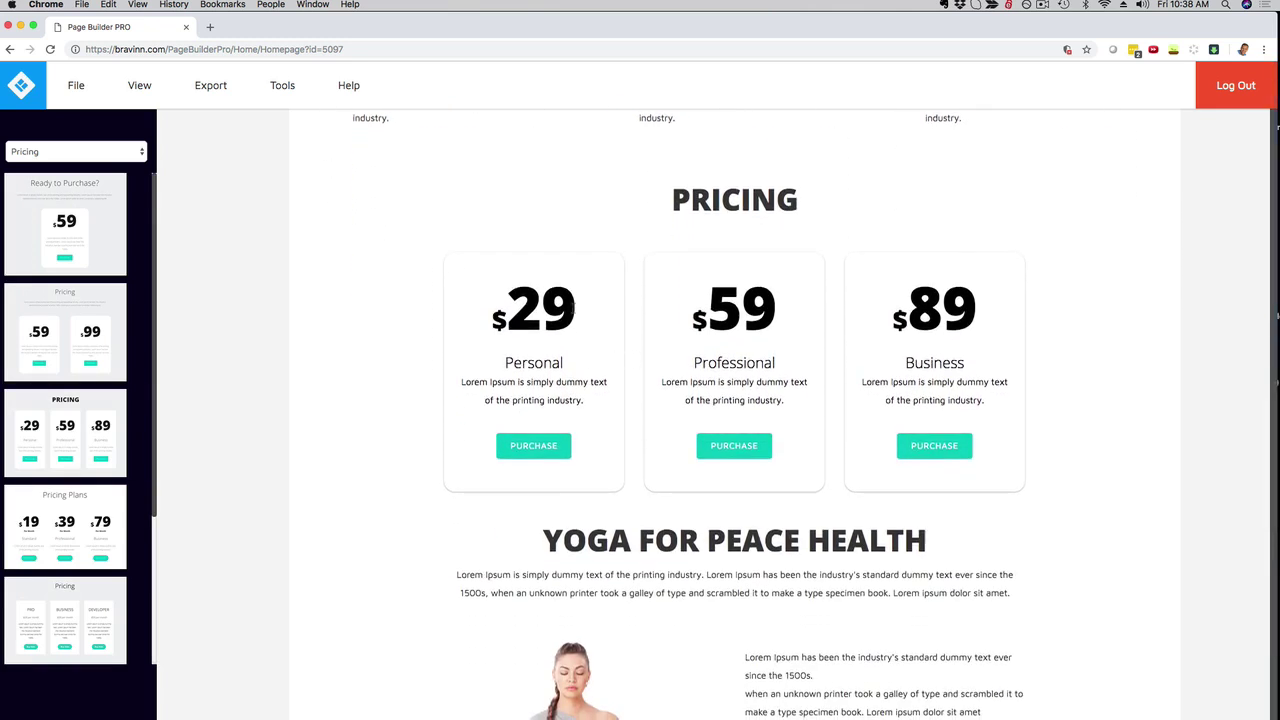
pyautogui.click(574, 310)
pyautogui.write('7')
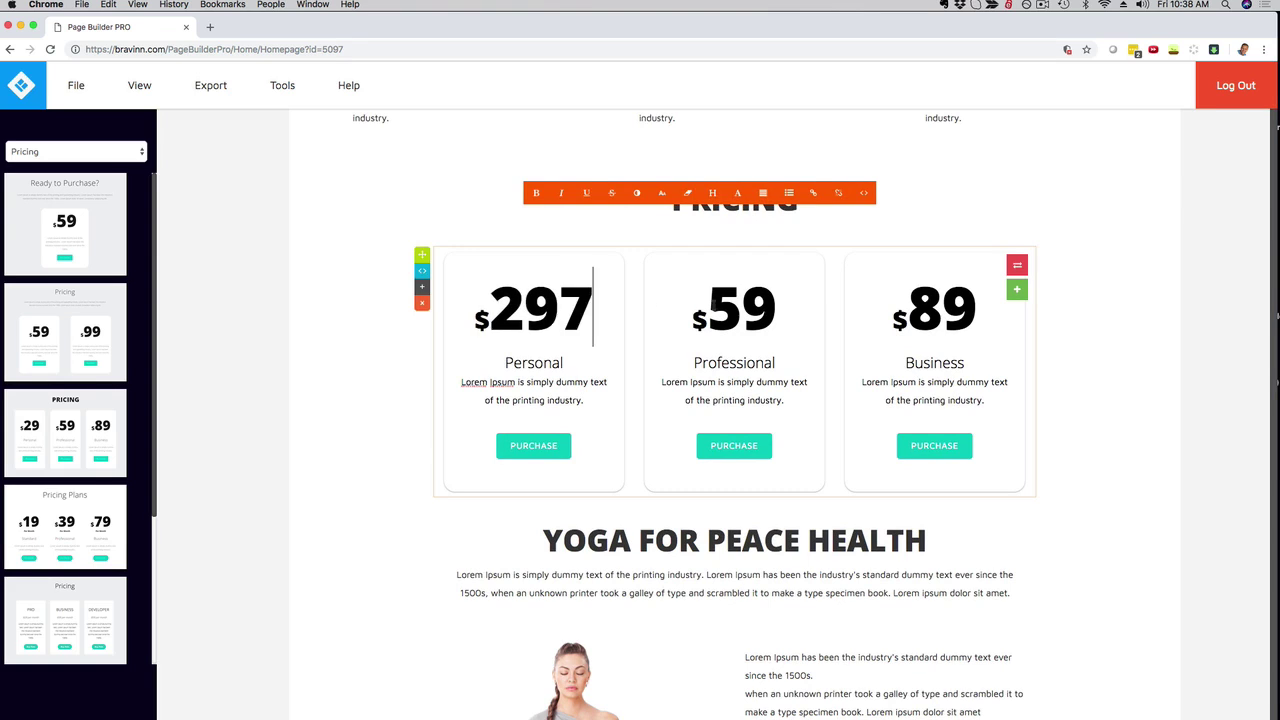
pyautogui.click(770, 303)
pyautogui.write('7')
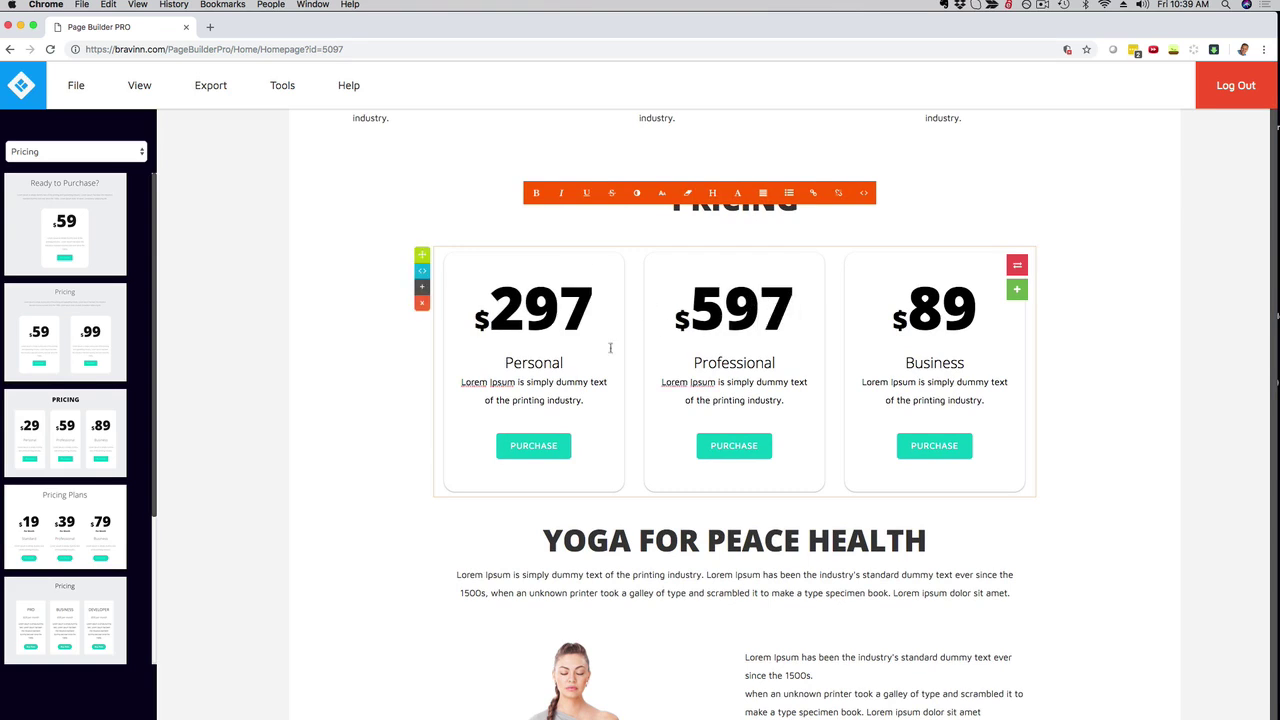
# - Look at the blocks in the Testimonial category
pyautogui.click(127, 156)
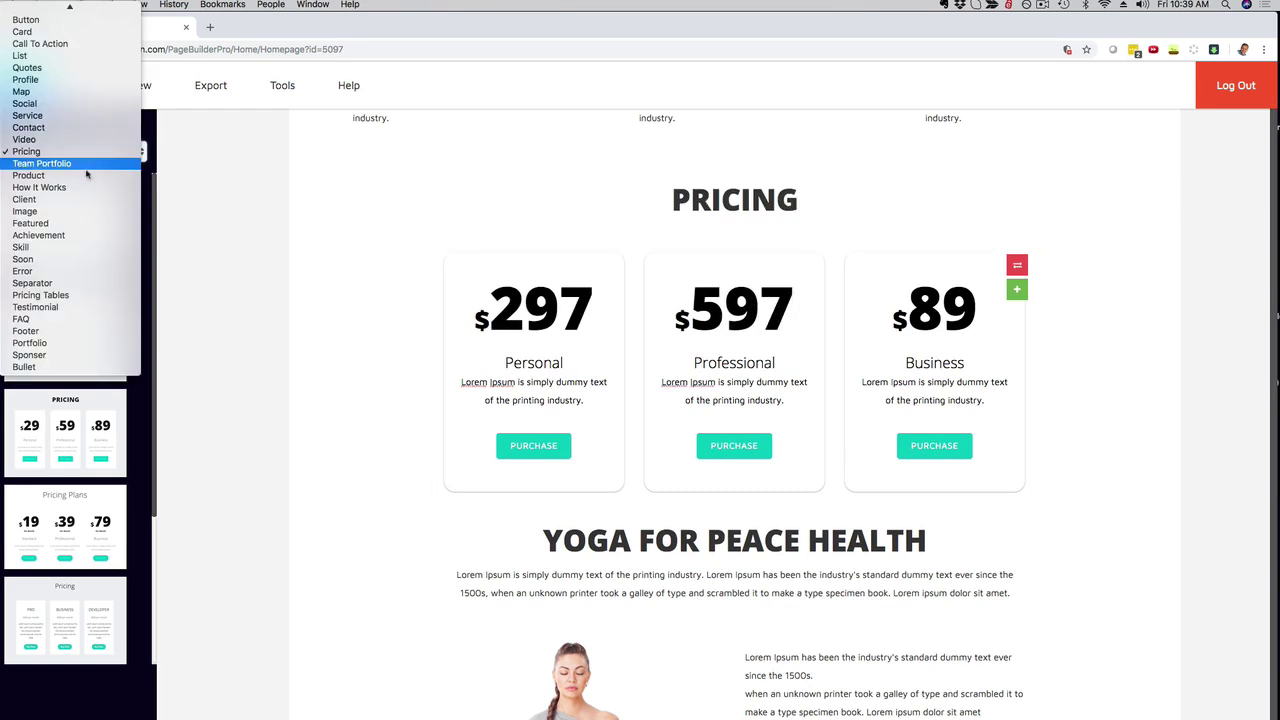
pyautogui.scroll(2, 83, 177)
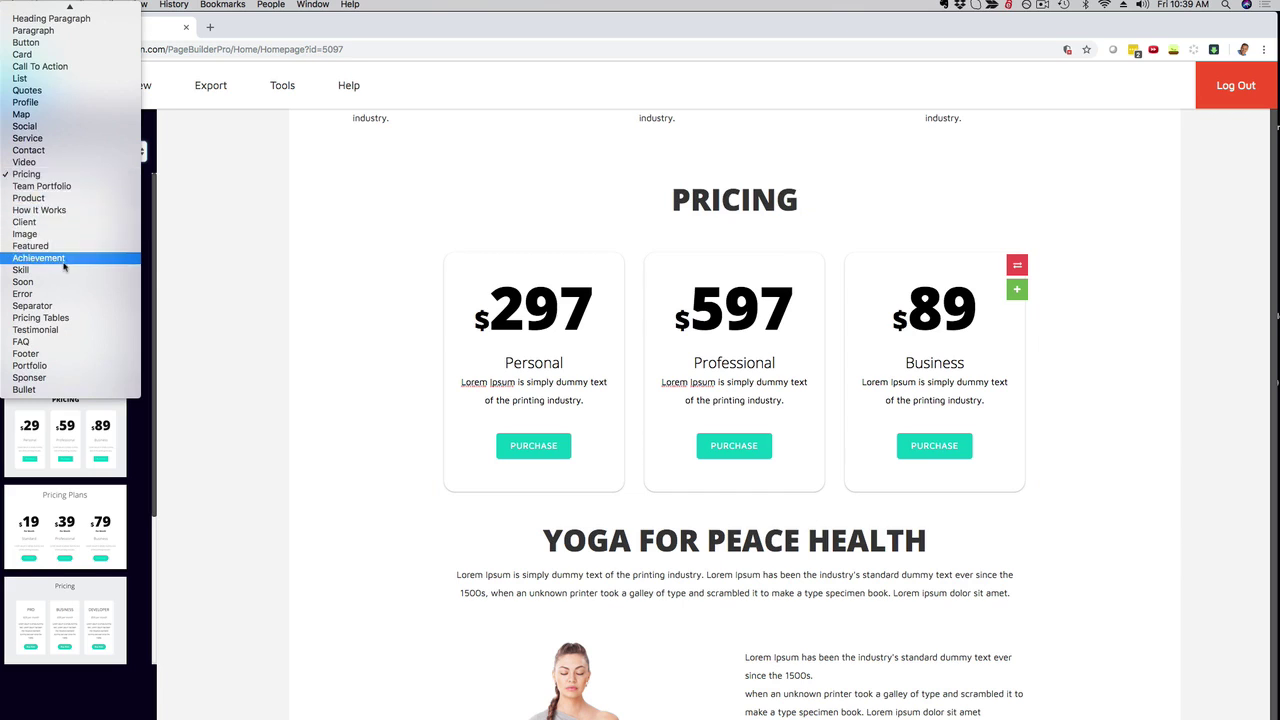
pyautogui.click(43, 330)
# - Insert the three-person "Meet The Team" block from the Team Portfolio category between the PRICING heading and the price cards
pyautogui.click(65, 152)
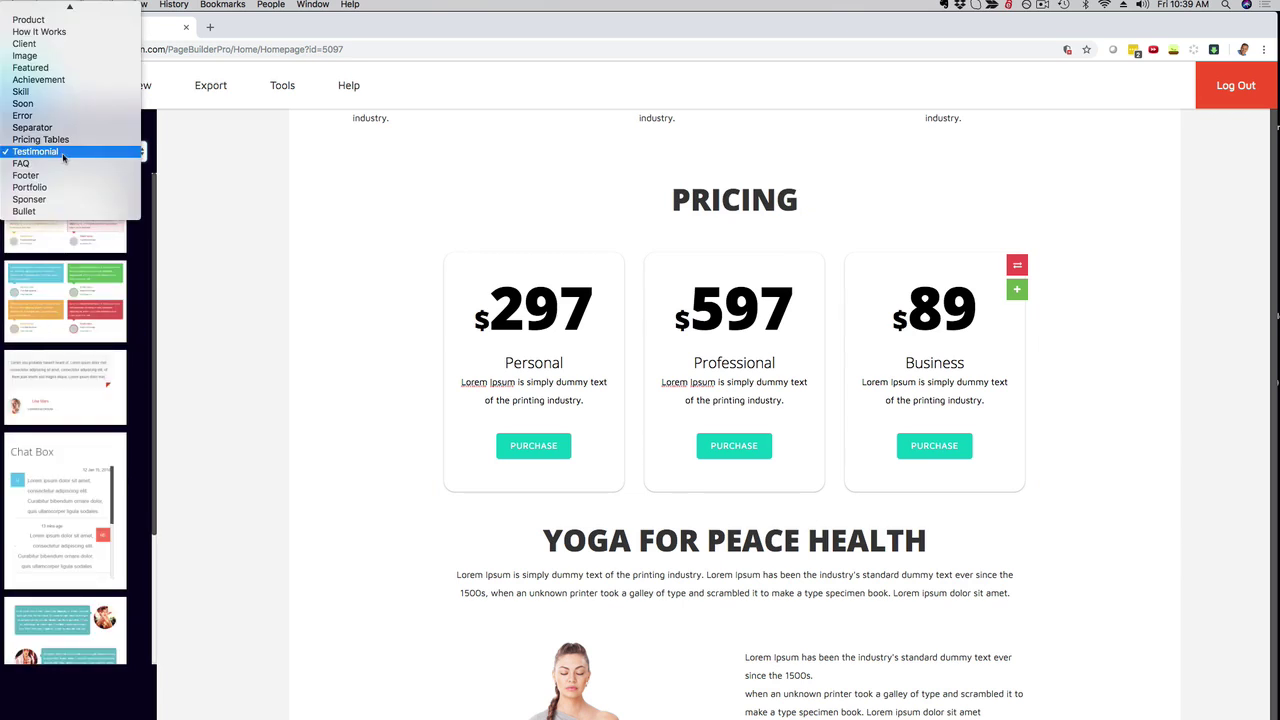
pyautogui.scroll(5, 62, 190)
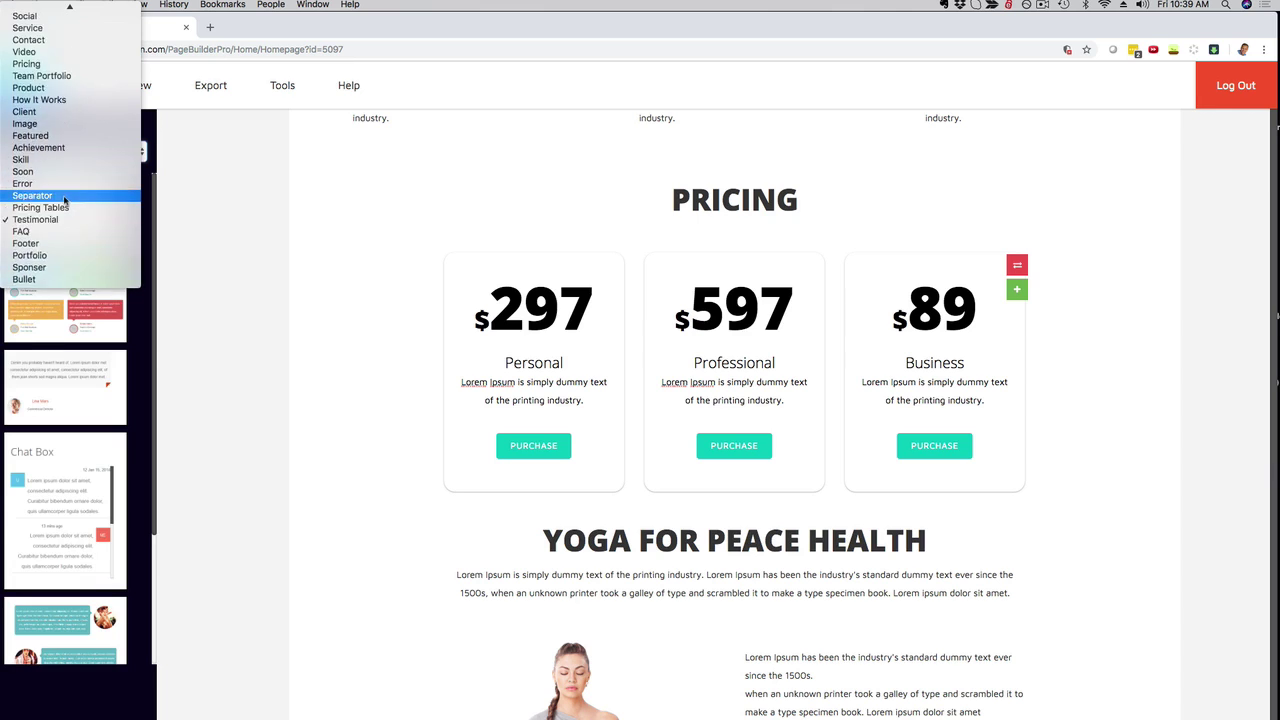
pyautogui.scroll(3, 64, 200)
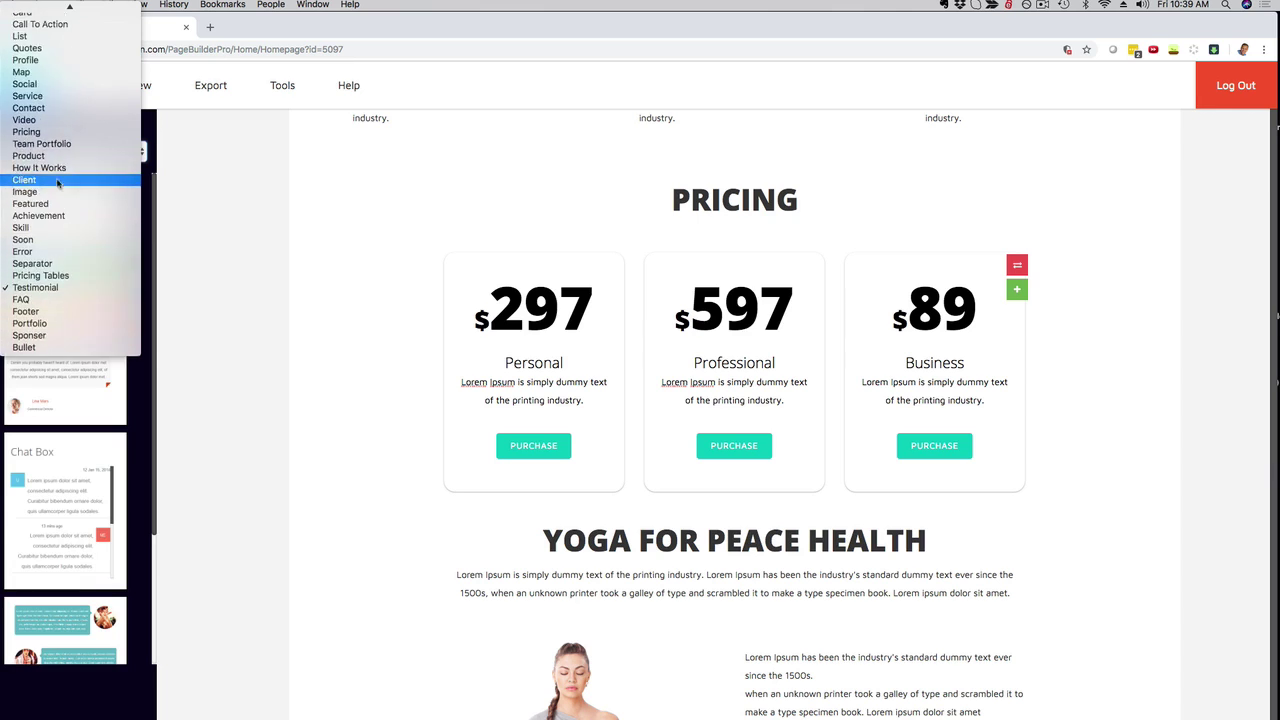
pyautogui.click(48, 146)
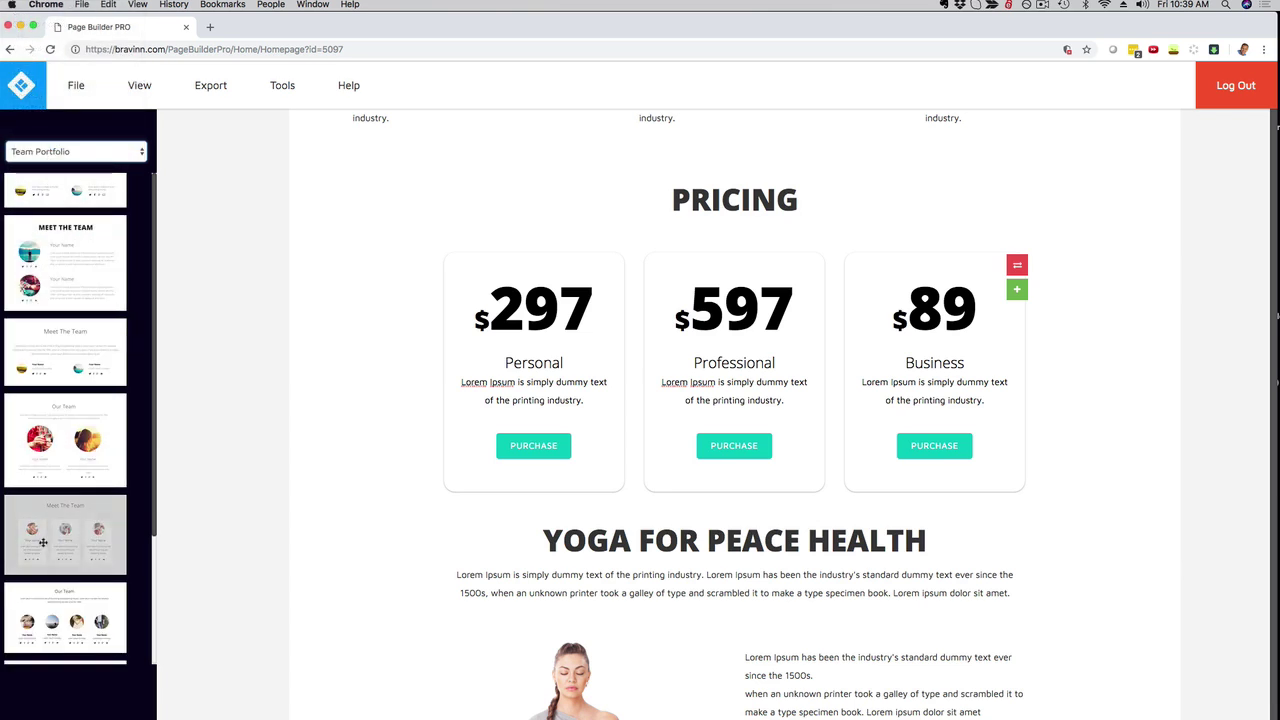
pyautogui.moveTo(50, 530); pyautogui.dragTo(479, 520)
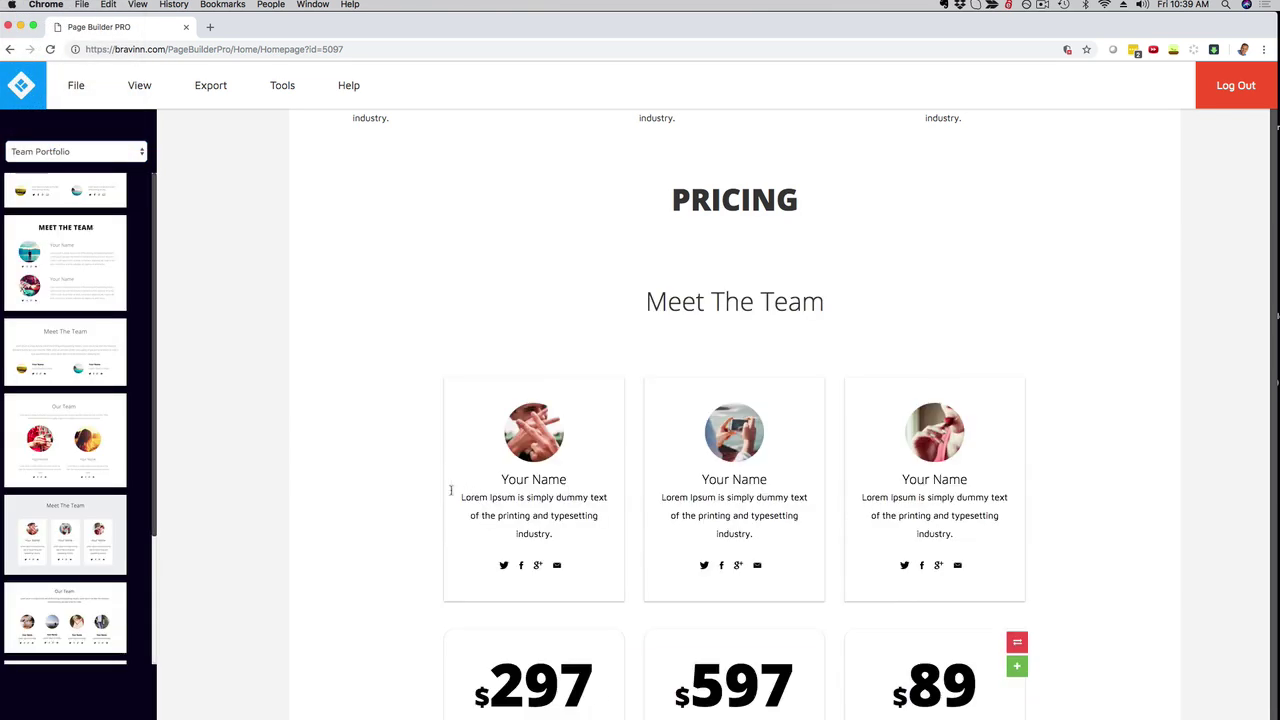
# - Insert the Call To Action block with the sunflower image between the Meet The Team heading and the team cards
pyautogui.scroll(-1, 394, 480)
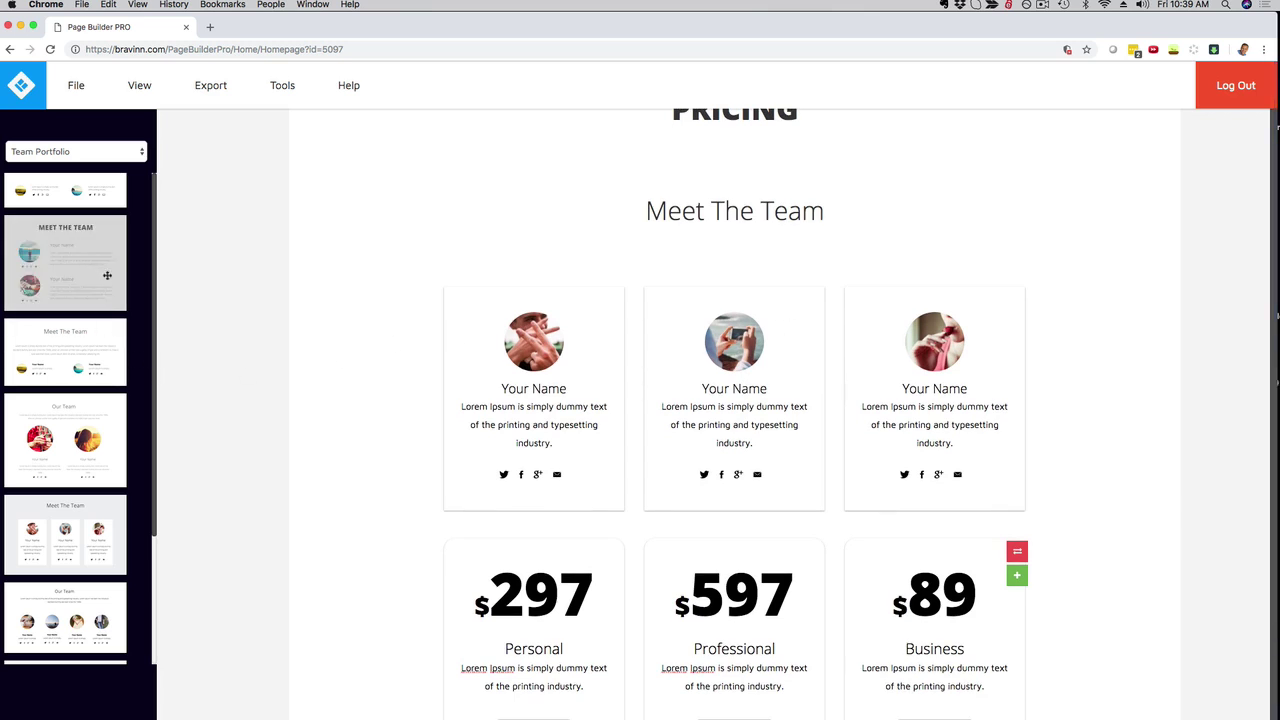
pyautogui.click(130, 152)
pyautogui.scroll(3, 93, 236)
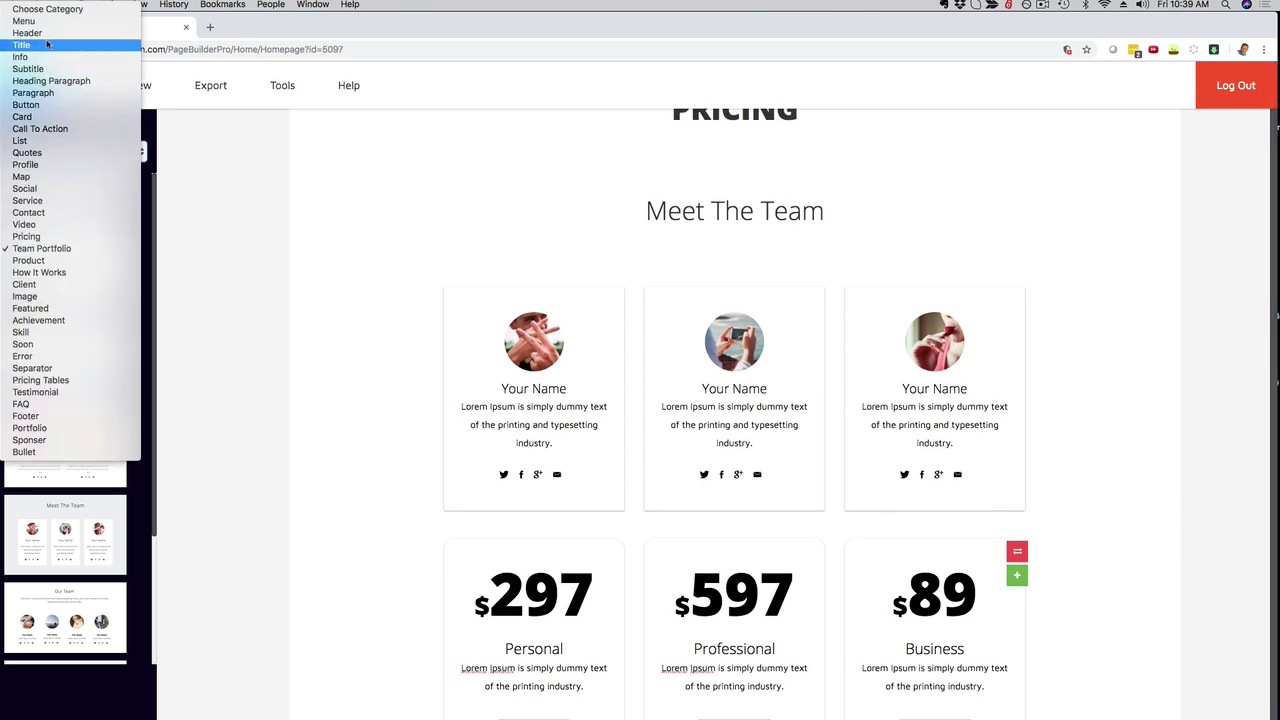
pyautogui.click(40, 128)
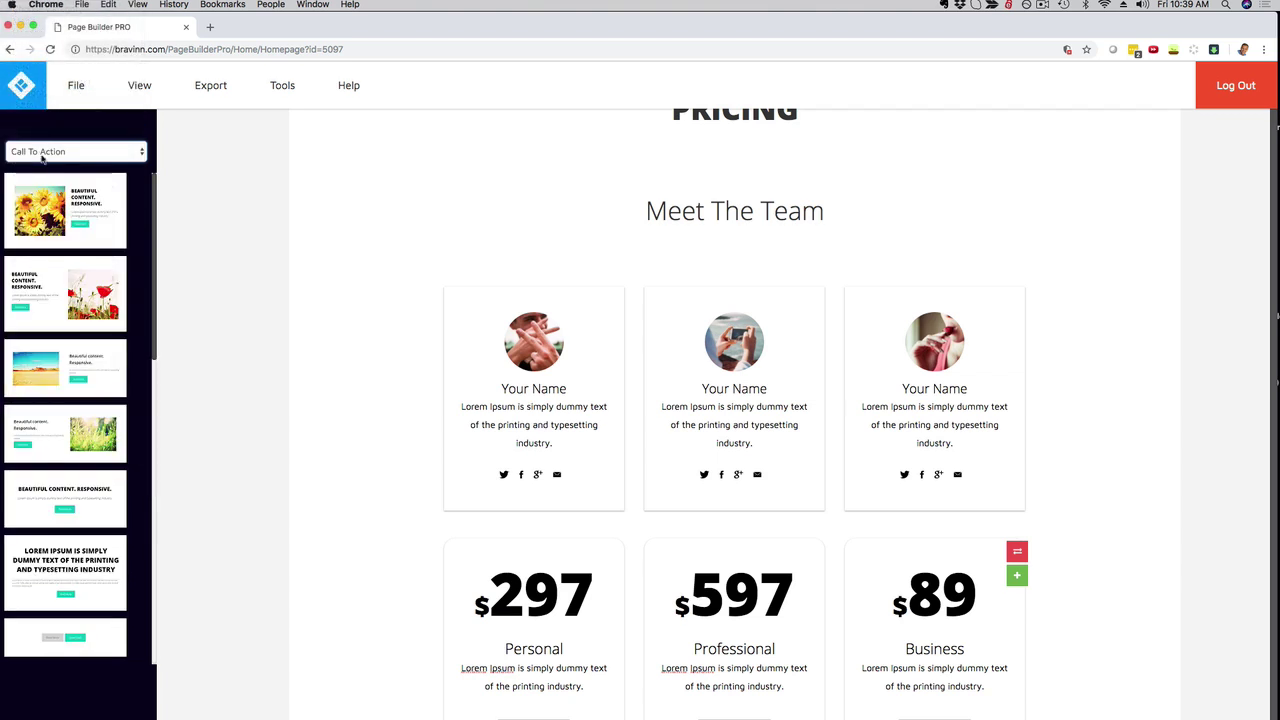
pyautogui.moveTo(45, 210); pyautogui.dragTo(367, 258)
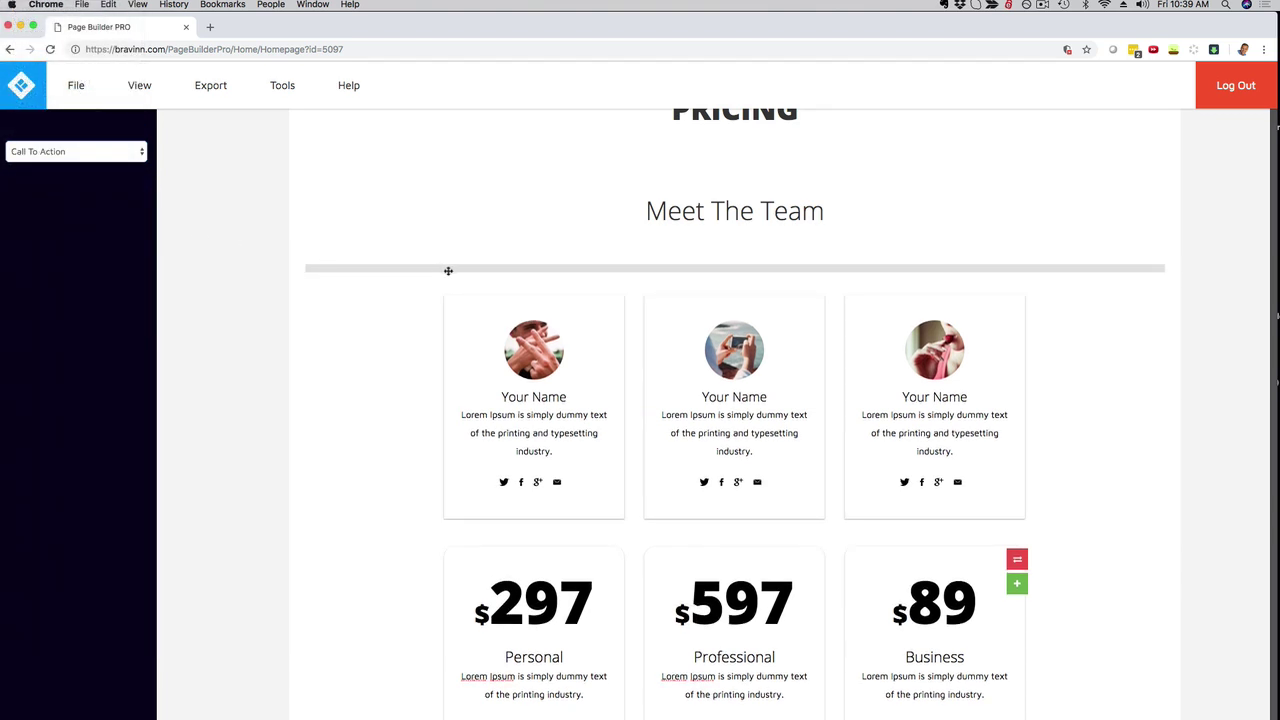
pyautogui.moveTo(448, 270); pyautogui.dragTo(449, 271)
pyautogui.scroll(-2, 170, 272)
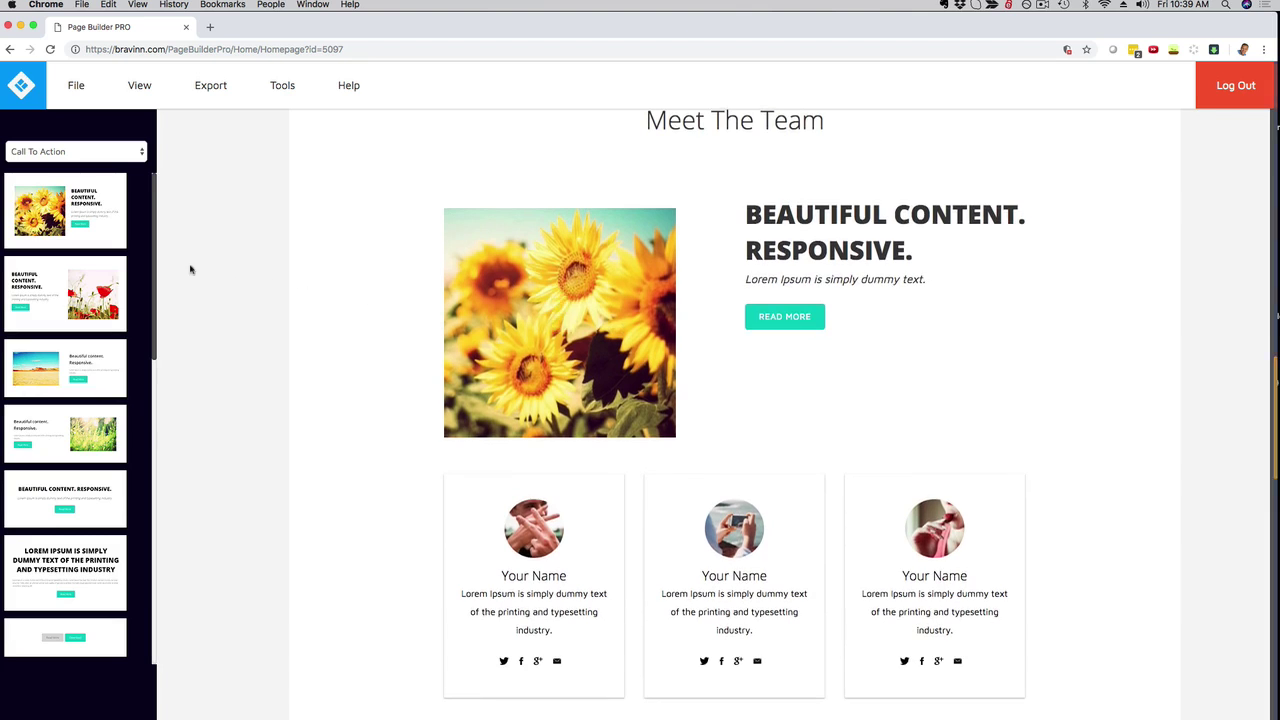
# - Insert the Call To Action block with the poppy image below the sunflower block, followed by the centred "Beautiful Content. Responsive." block
pyautogui.moveTo(65, 293); pyautogui.dragTo(400, 460)
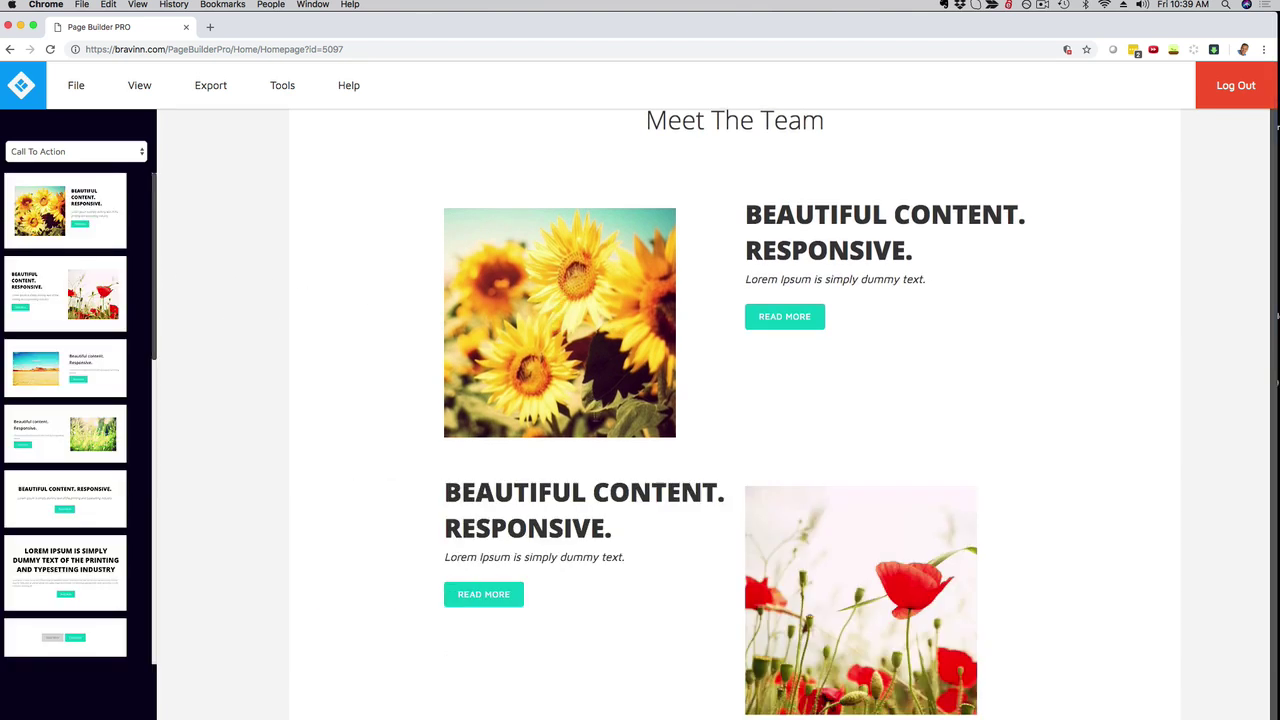
pyautogui.scroll(-3, 591, 403)
pyautogui.click(596, 375)
pyautogui.moveTo(596, 375); pyautogui.dragTo(629, 384)
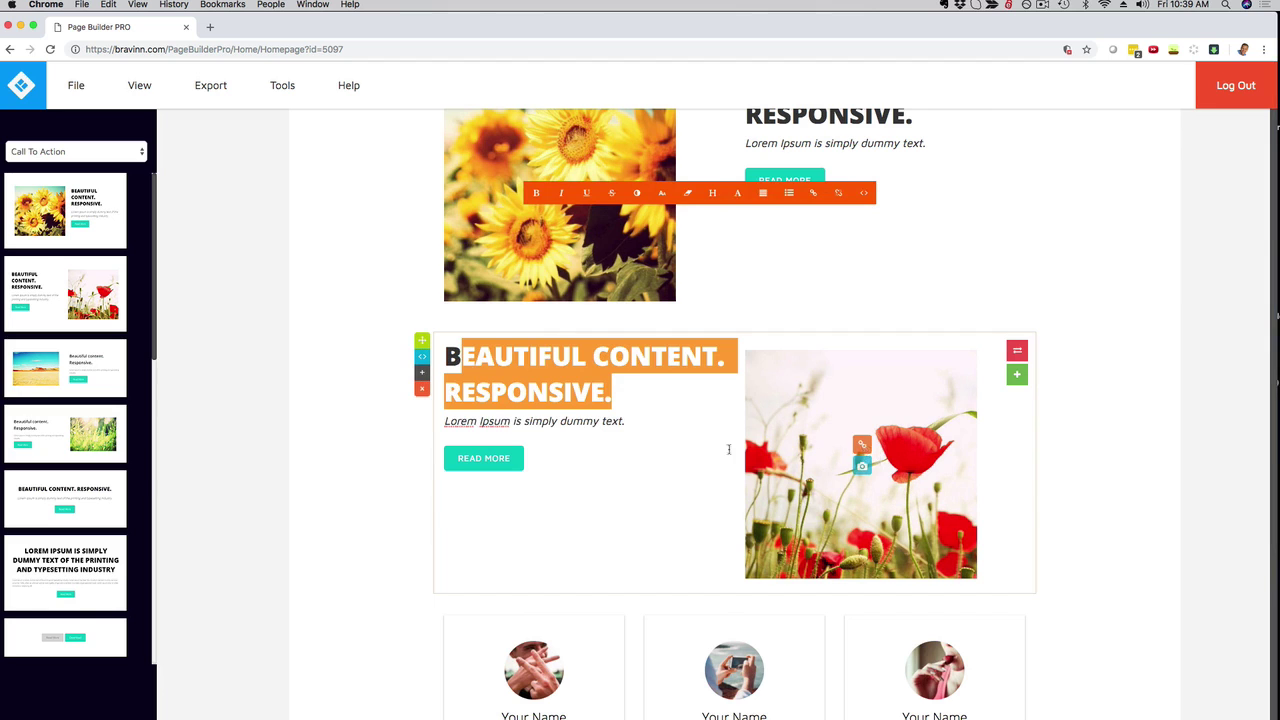
pyautogui.click(649, 454)
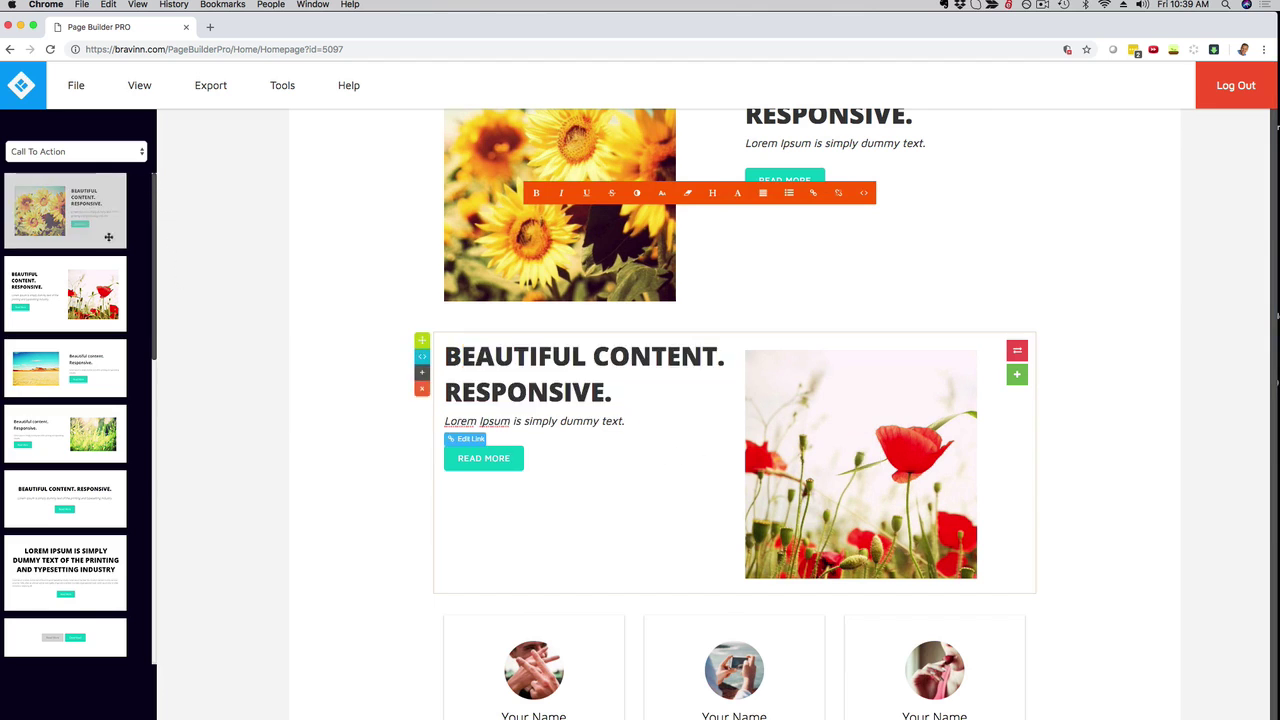
pyautogui.moveTo(98, 488); pyautogui.dragTo(443, 426)
pyautogui.scroll(-3, 443, 420)
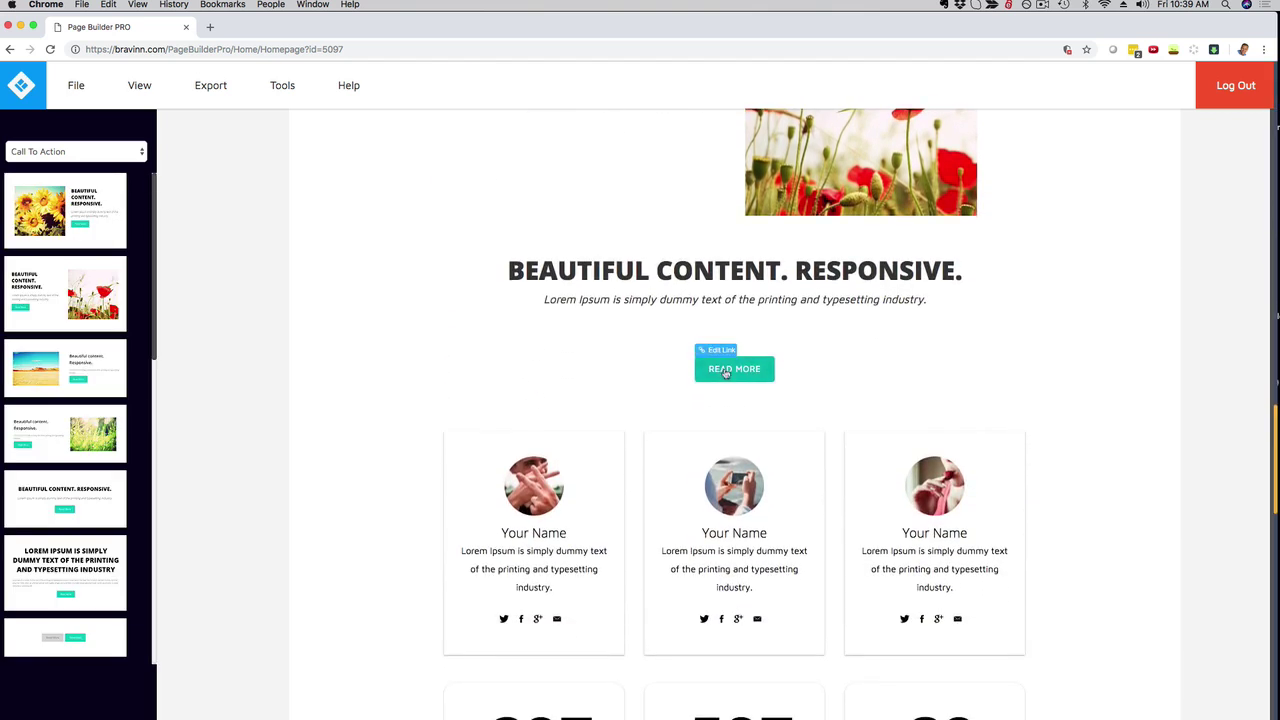
# - Insert the Portfolio block with four small images beside the large jumping-man photo between the centred call to action and the team cards
pyautogui.click(100, 153)
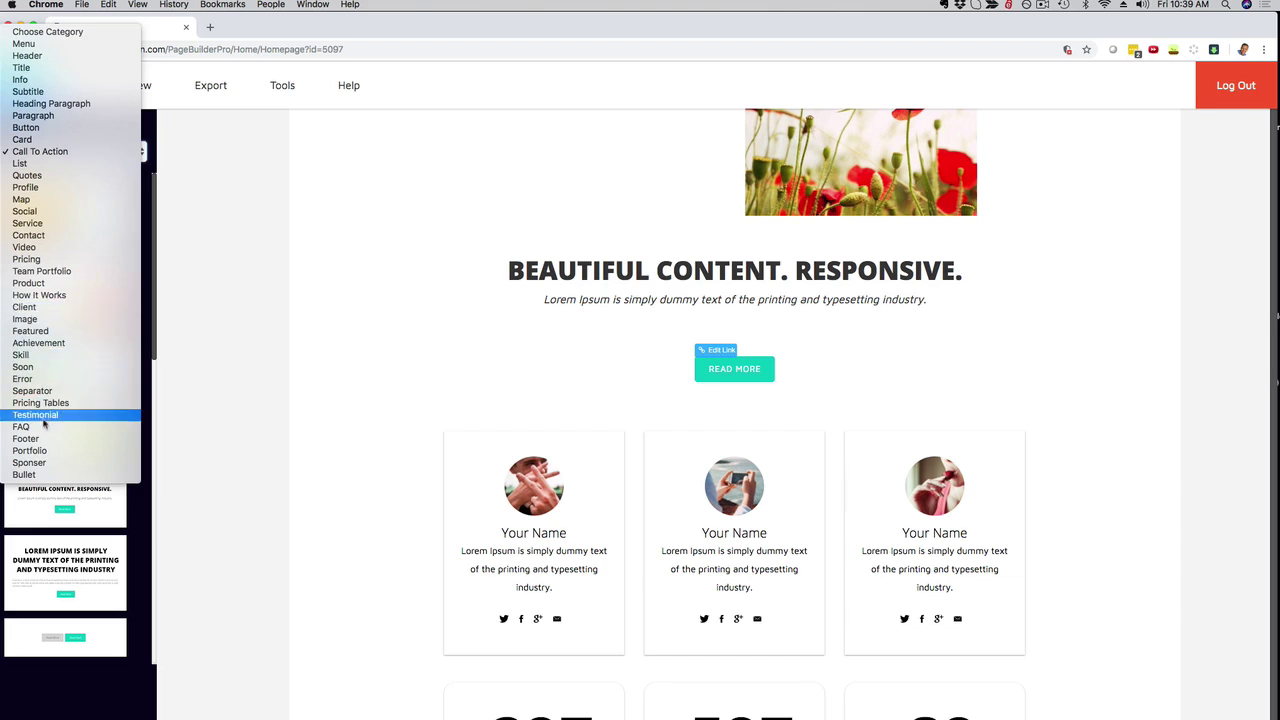
pyautogui.click(30, 451)
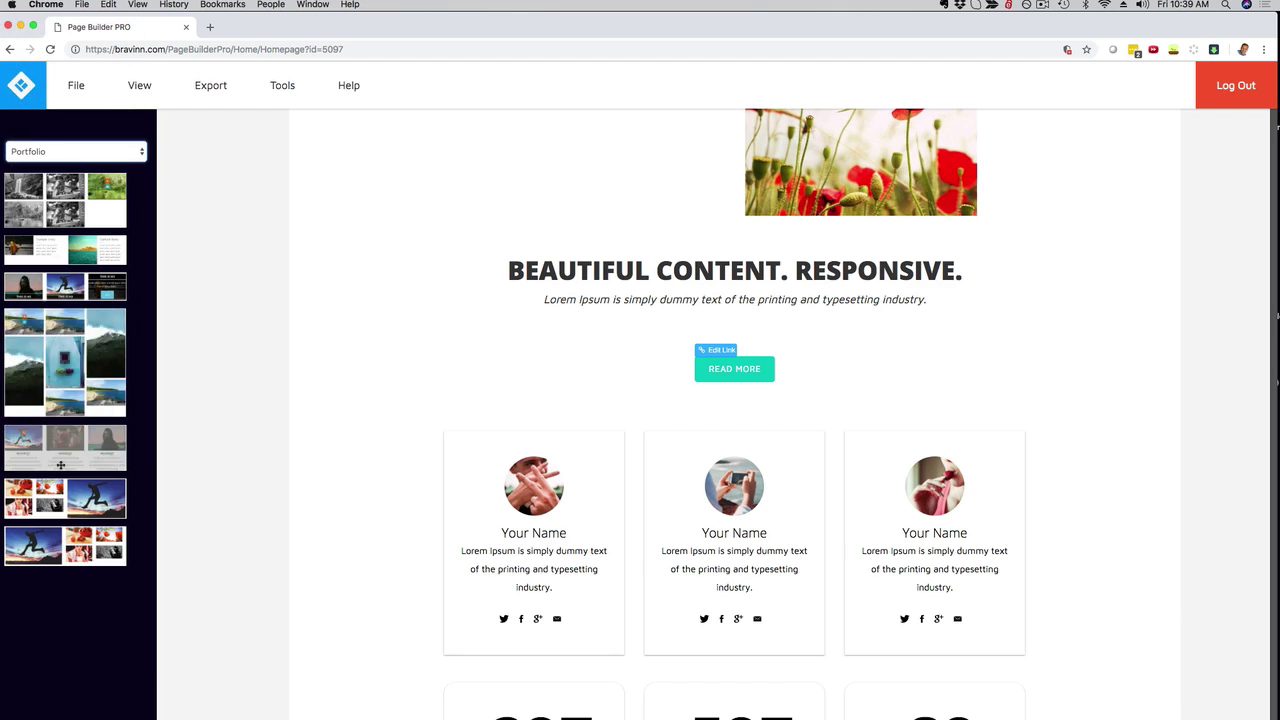
pyautogui.moveTo(57, 480); pyautogui.dragTo(414, 477)
pyautogui.scroll(-5, 409, 454)
pyautogui.scroll(2, 409, 454)
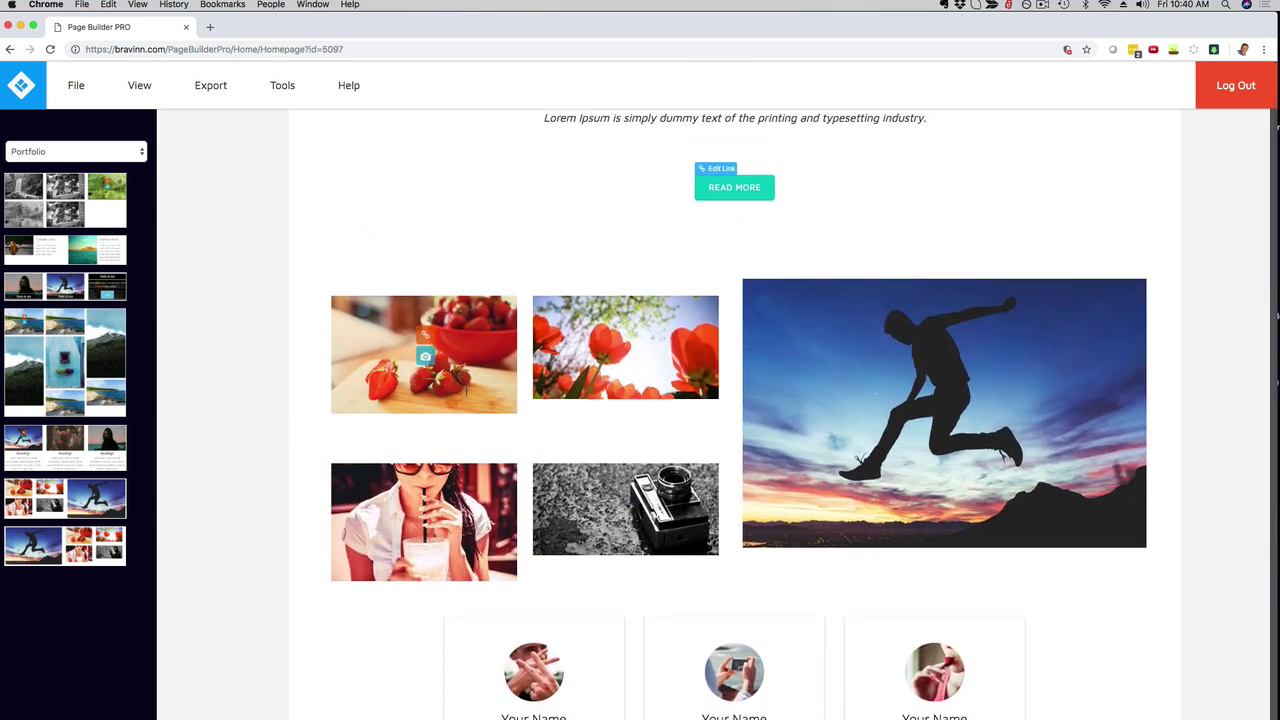
pyautogui.scroll(-3, 467, 392)
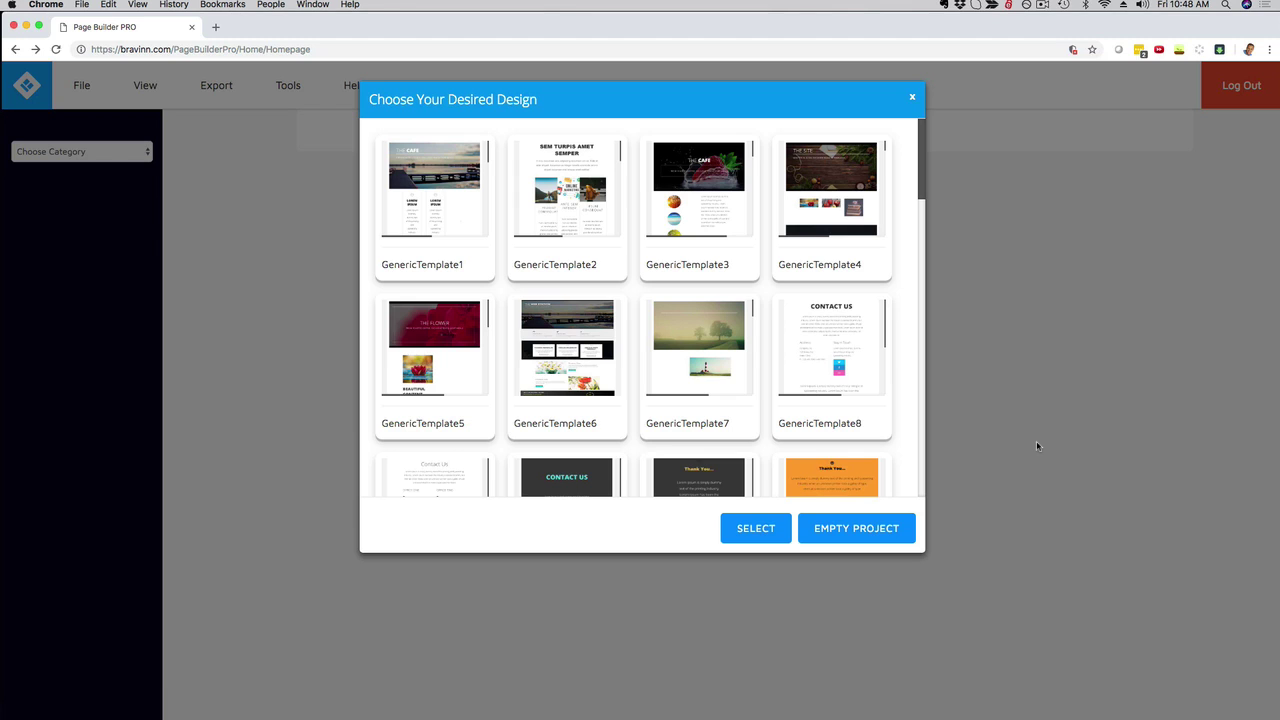
# - Browse the ready-made designs and start an empty project instead
pyautogui.moveTo(922, 184); pyautogui.dragTo(925, 315)
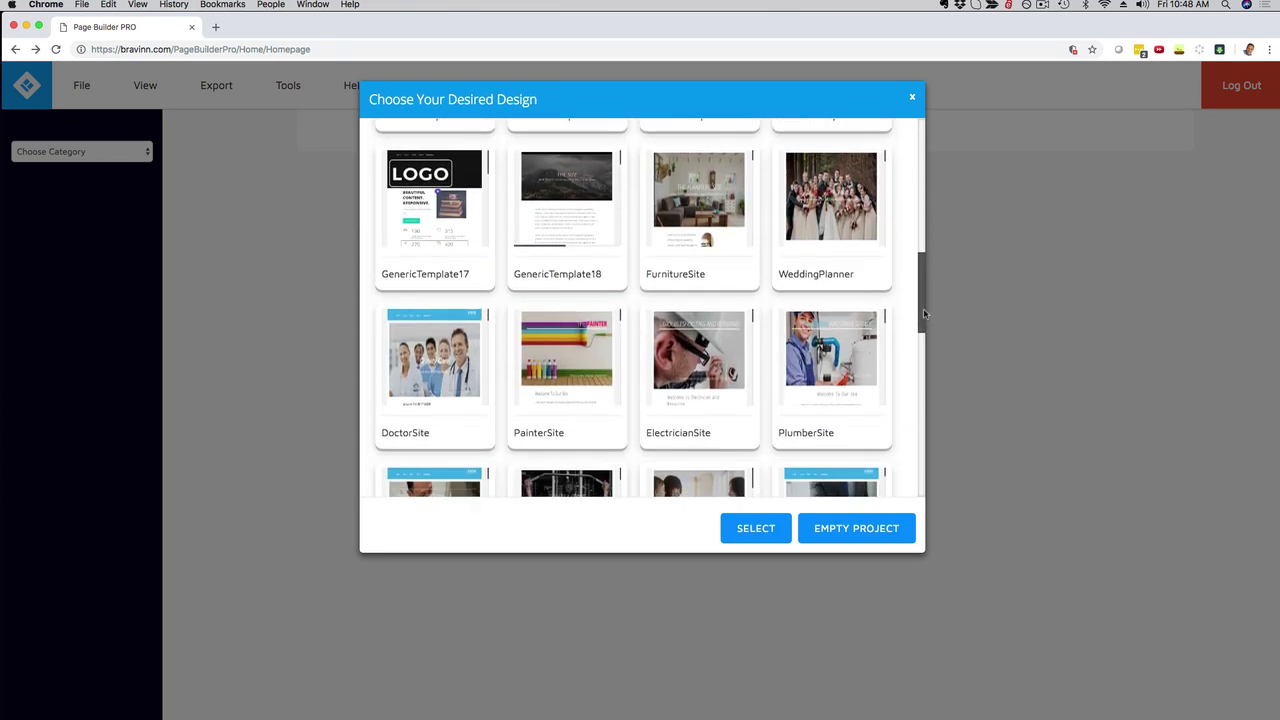
pyautogui.moveTo(925, 315); pyautogui.dragTo(927, 189)
pyautogui.scroll(2, 743, 284)
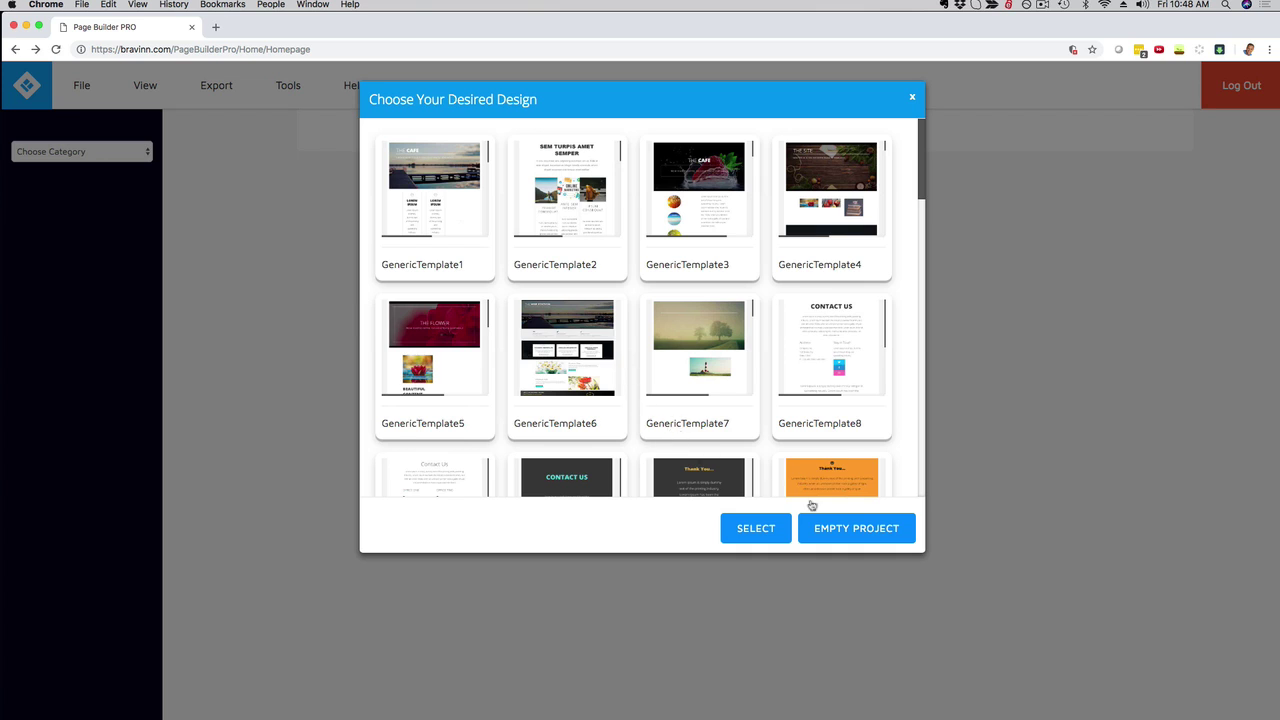
pyautogui.click(843, 530)
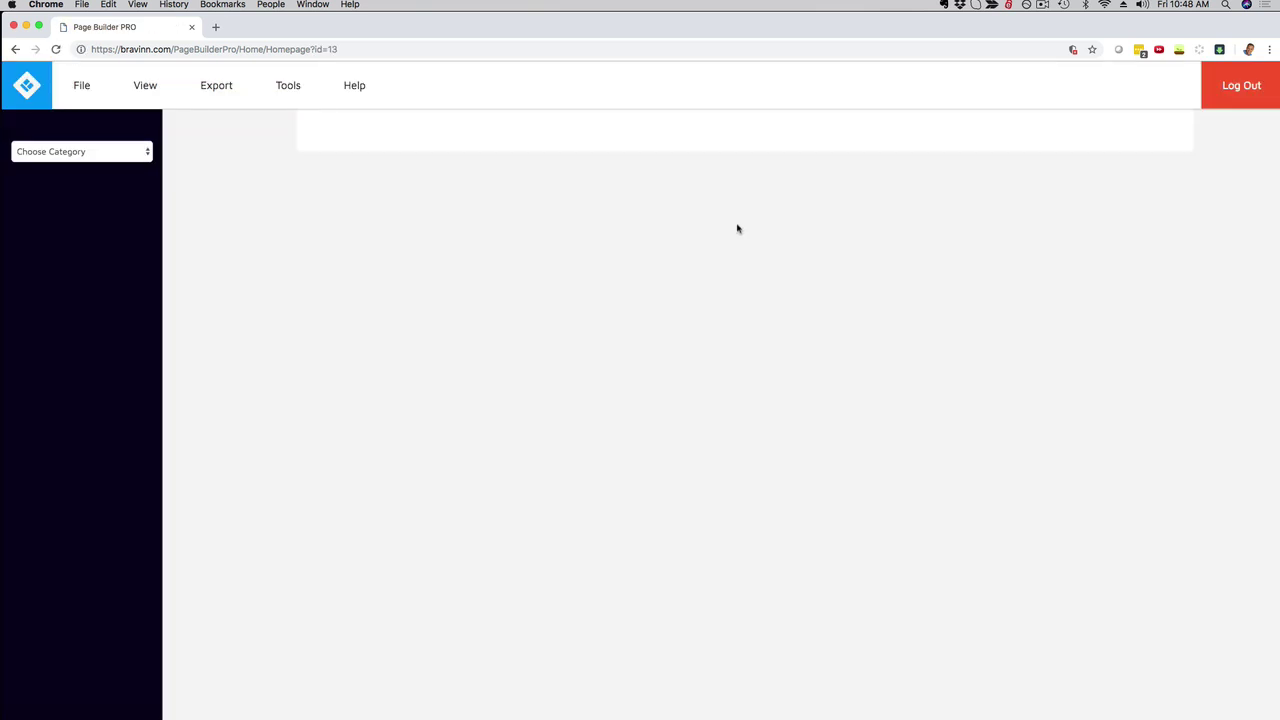
# - Insert the Header block with the muffin image and "THE CAFE" title on the blank page
pyautogui.click(112, 158)
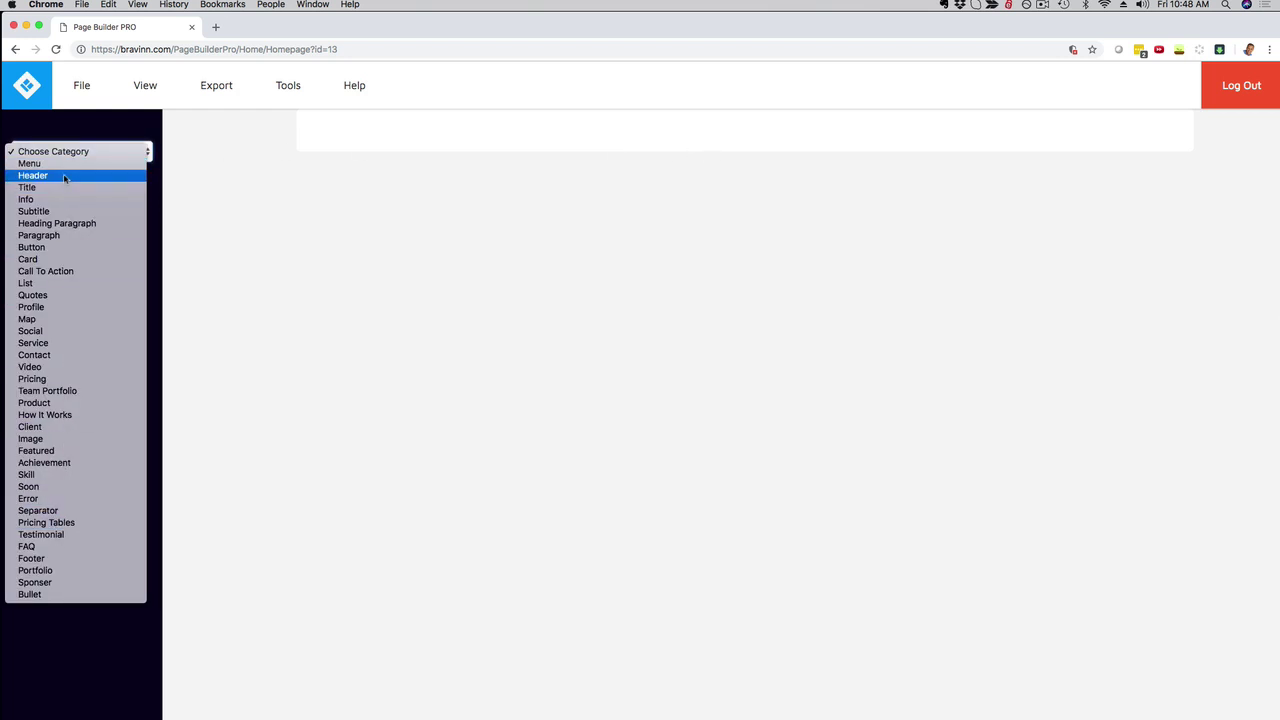
pyautogui.click(64, 176)
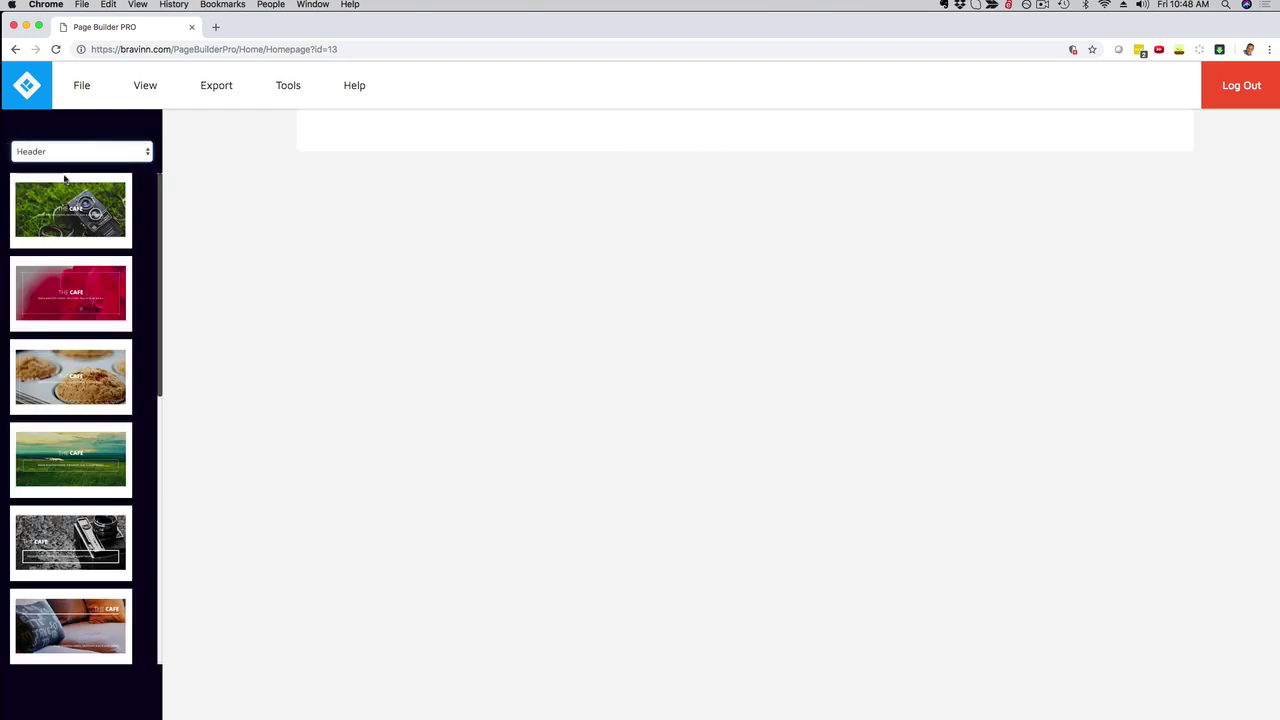
pyautogui.moveTo(70, 376); pyautogui.dragTo(371, 151)
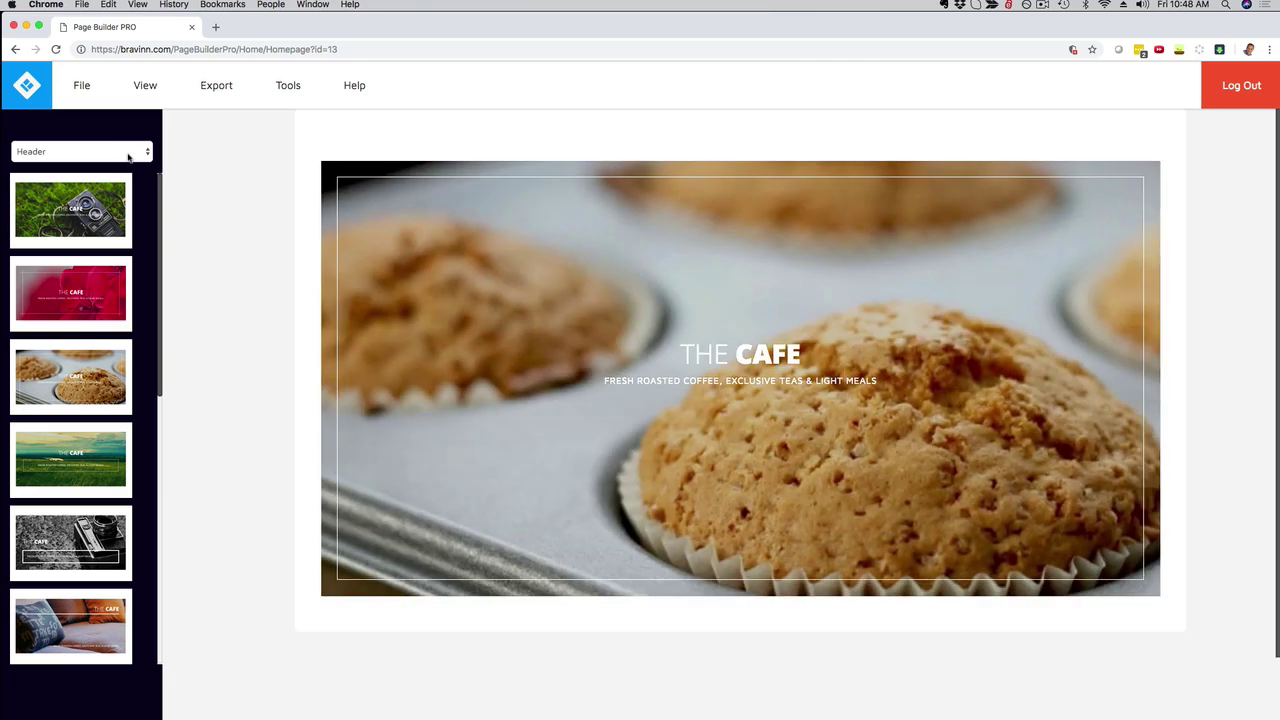
# - Insert the Paragraph block with the folded-clothes image below the muffin header and select its text
pyautogui.click(128, 152)
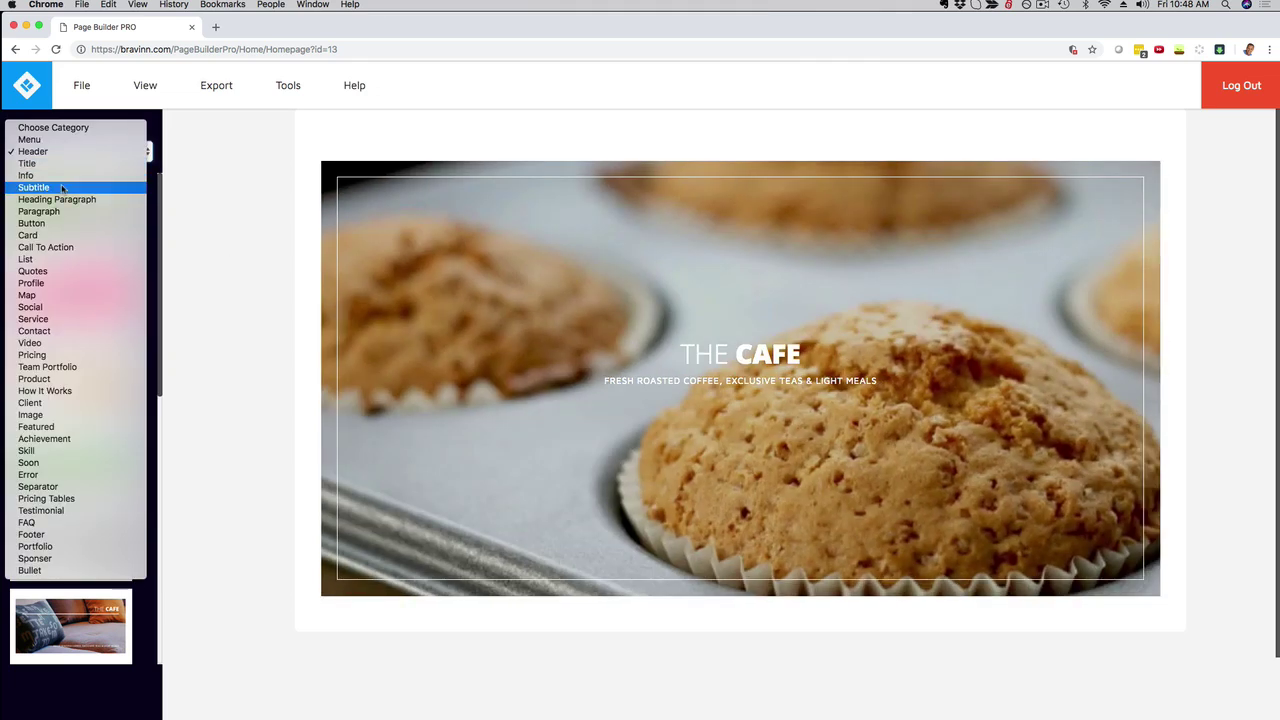
pyautogui.click(118, 211)
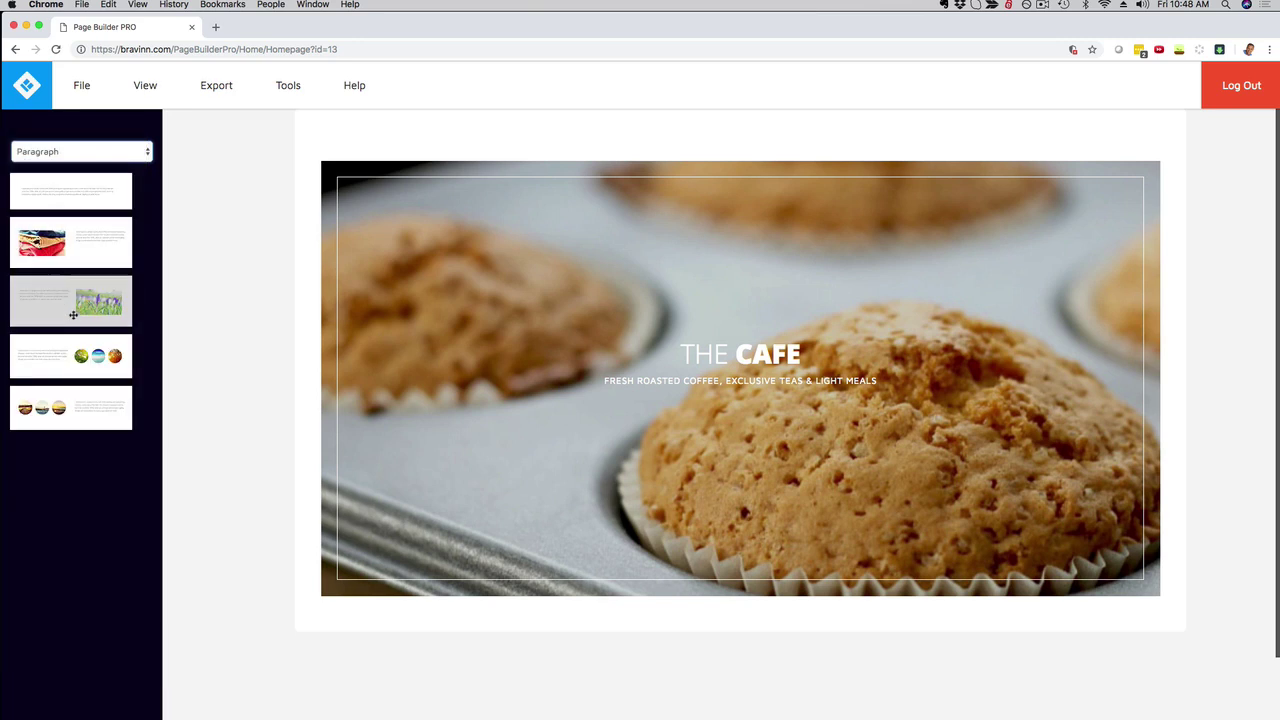
pyautogui.moveTo(90, 245); pyautogui.dragTo(349, 617)
pyautogui.scroll(-2, 740, 655)
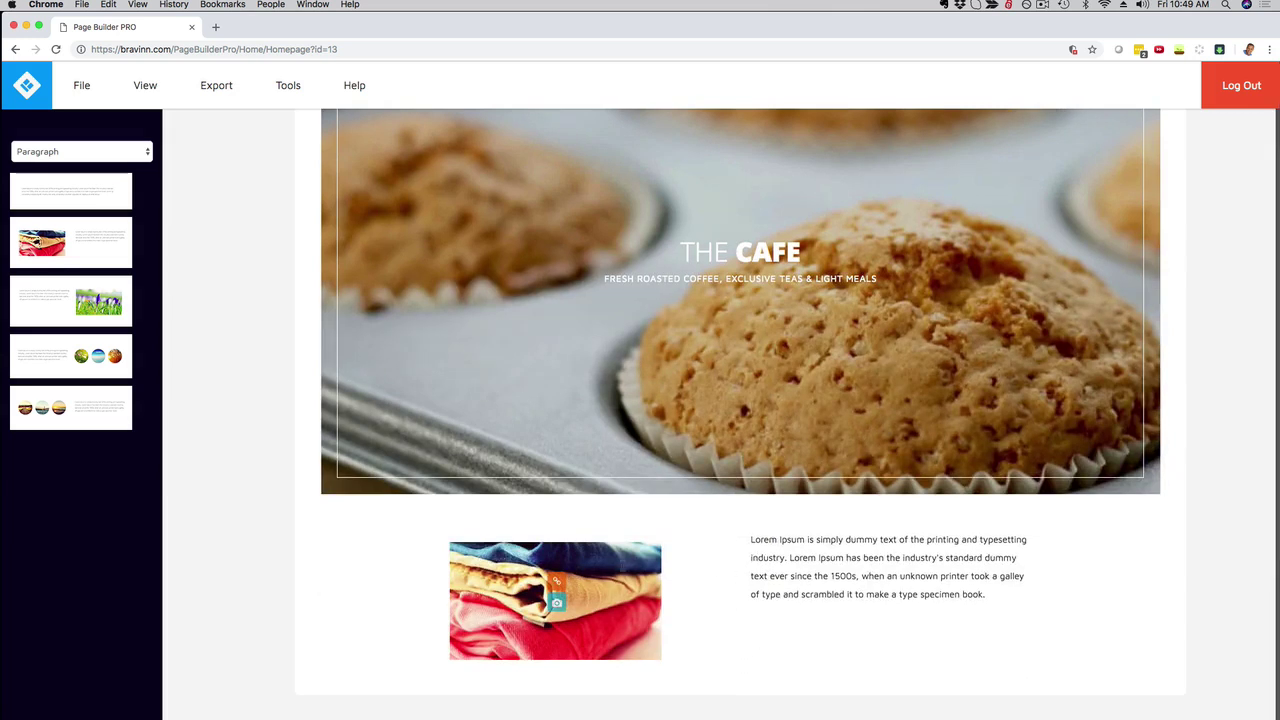
pyautogui.moveTo(751, 540); pyautogui.dragTo(1000, 606)
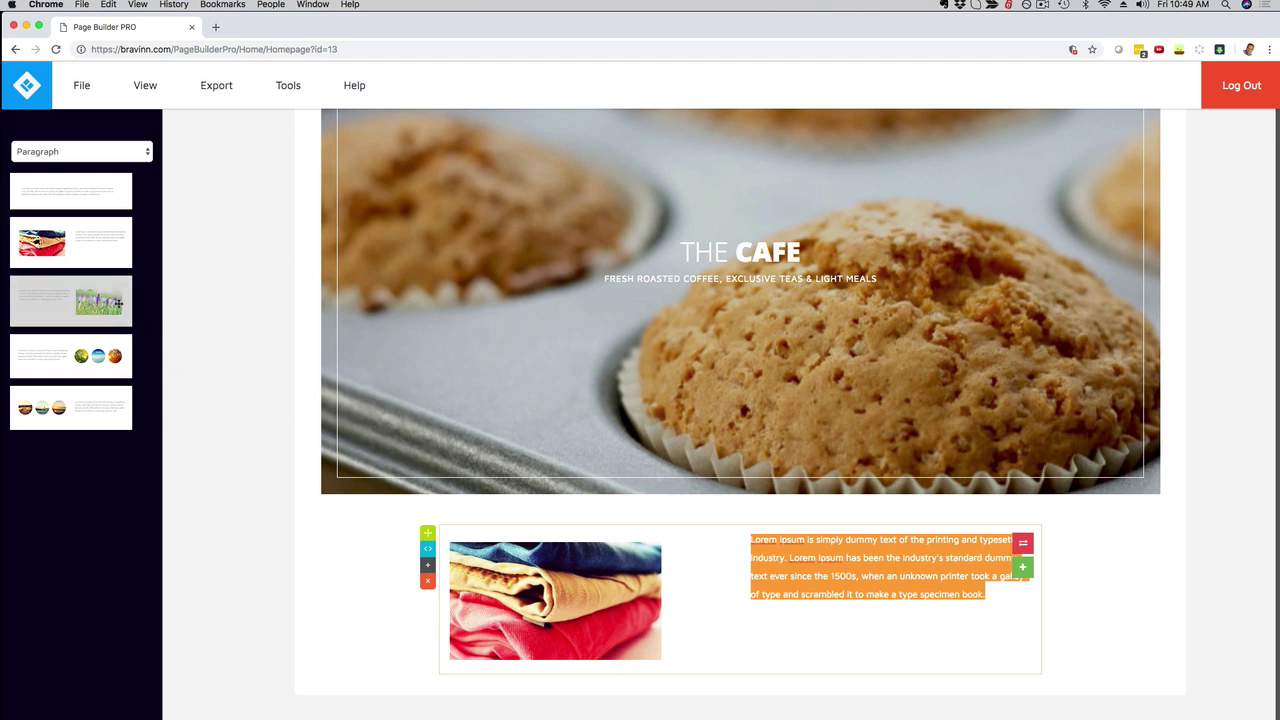
# - Insert the Paragraph block with the purple crocus image below the folded-clothes paragraph
pyautogui.moveTo(62, 313); pyautogui.dragTo(391, 680)
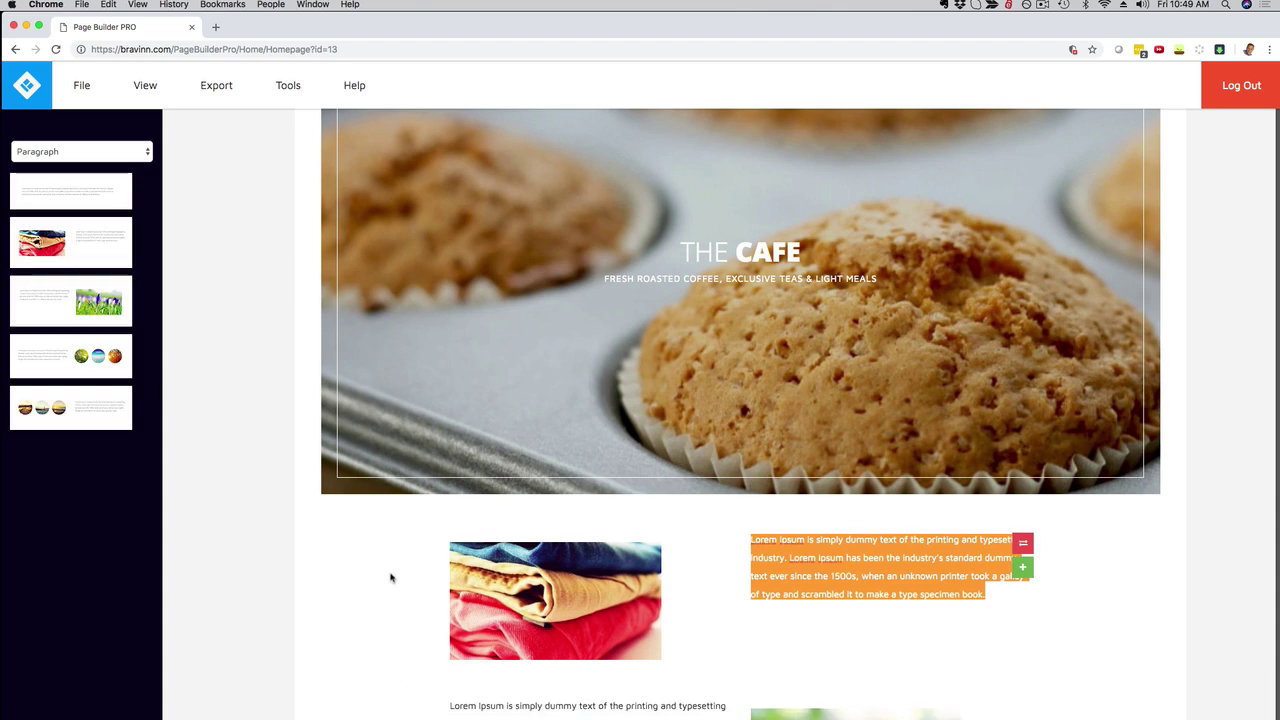
pyautogui.scroll(-3, 395, 572)
pyautogui.click(1046, 508)
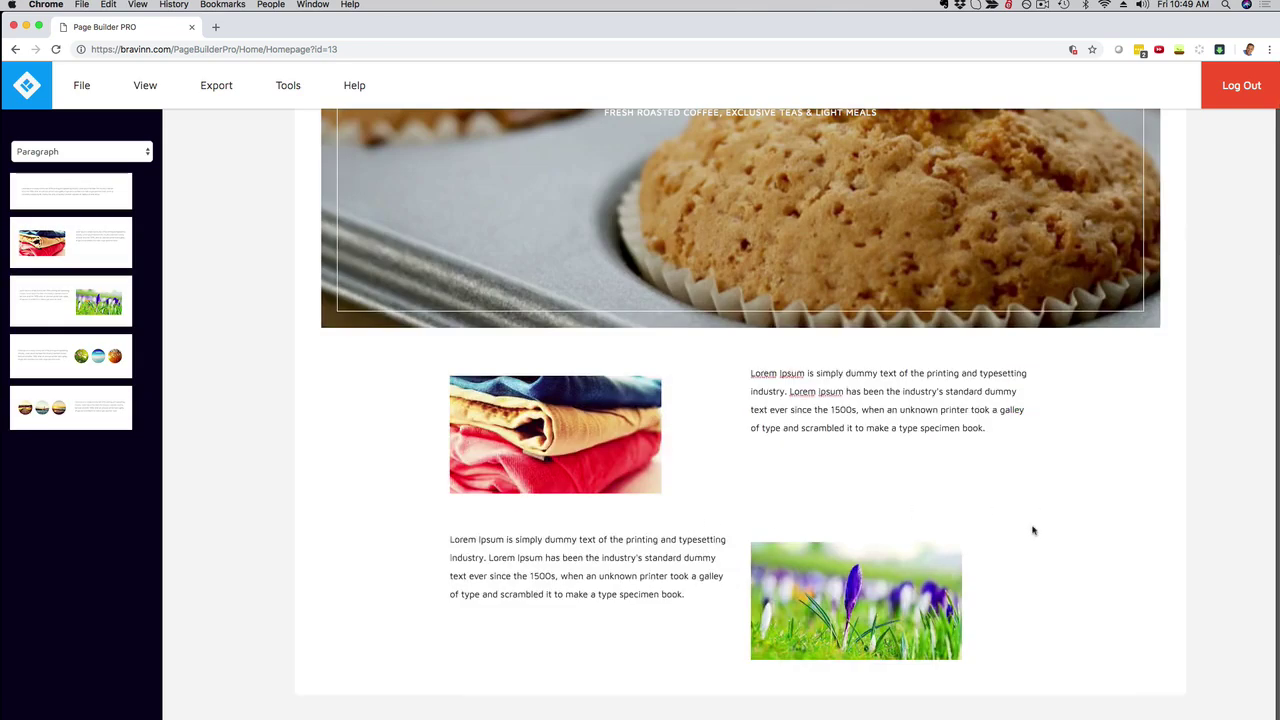
# - Insert the centred "Beautiful Content. Responsive." Call To Action block between the two paragraph blocks
pyautogui.click(119, 152)
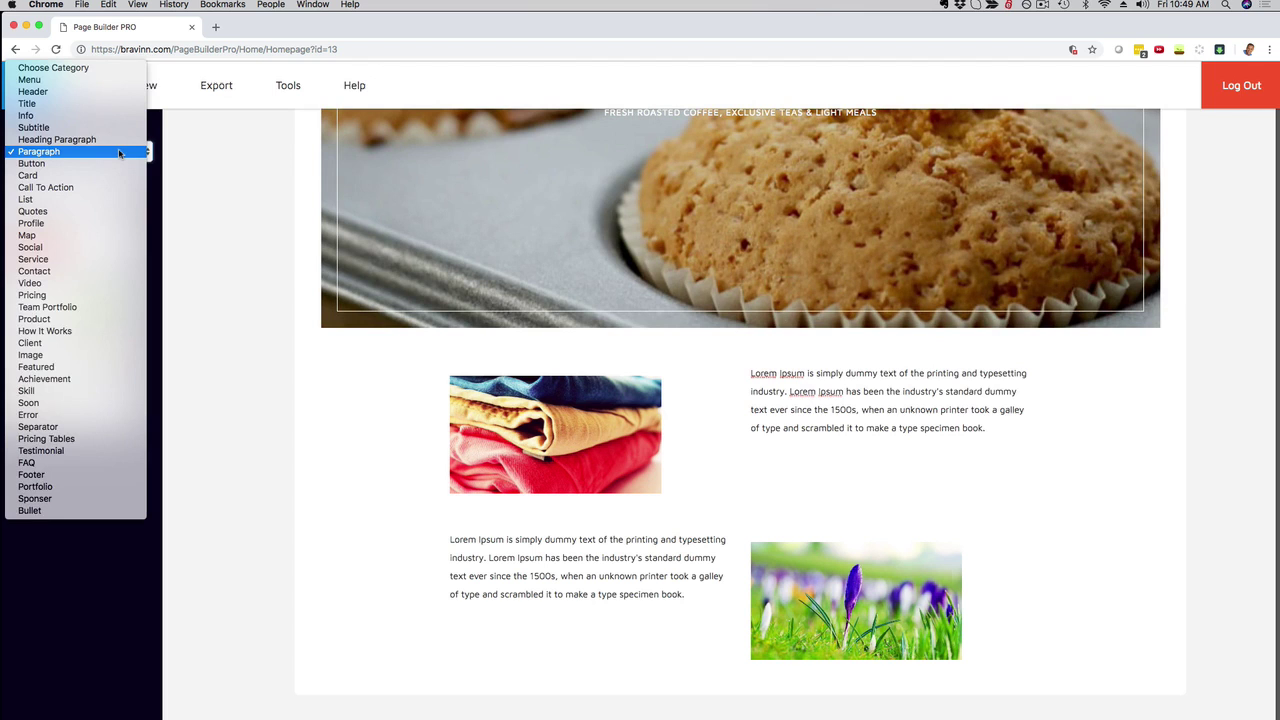
pyautogui.click(46, 188)
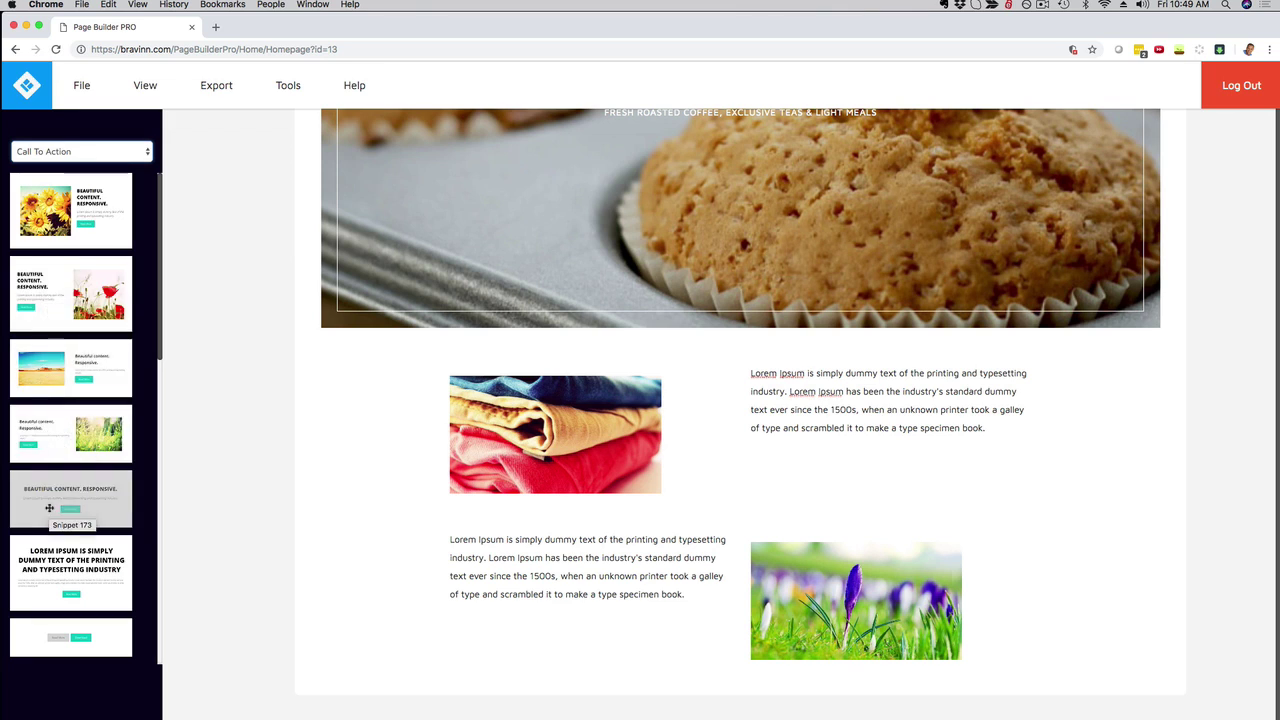
pyautogui.moveTo(49, 500); pyautogui.dragTo(357, 685)
pyautogui.scroll(-4, 386, 574)
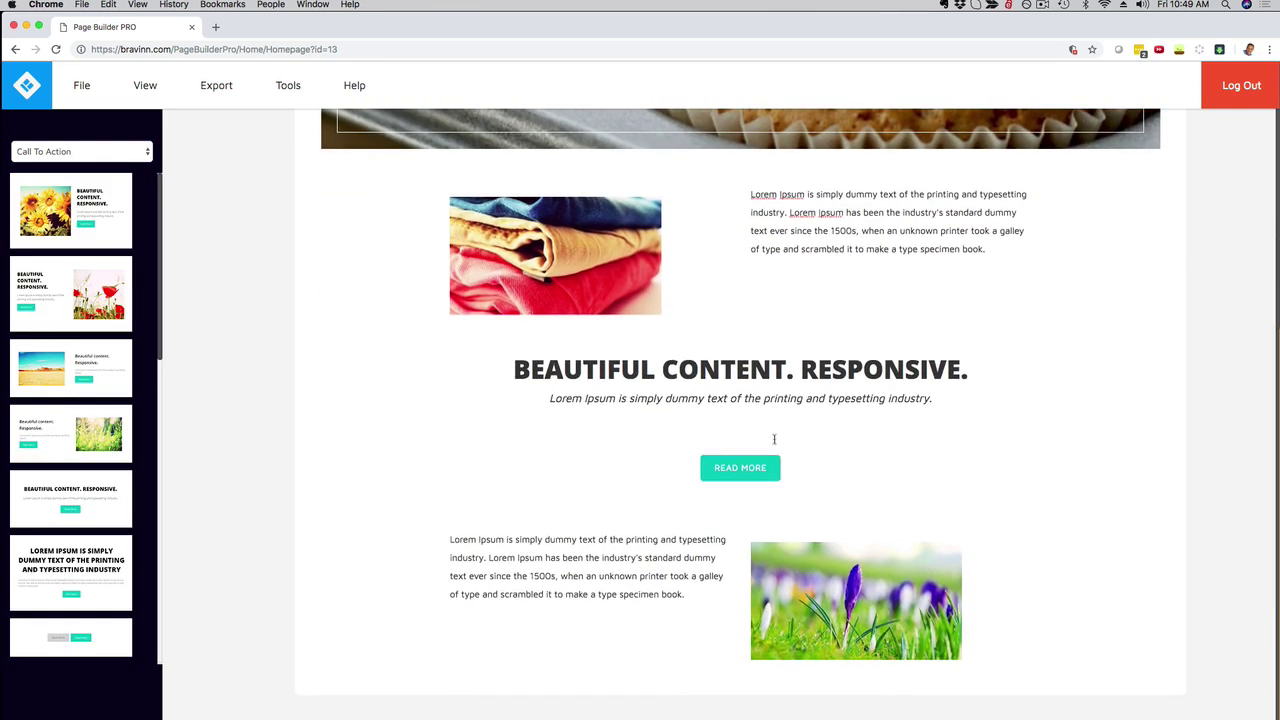
pyautogui.click(446, 371)
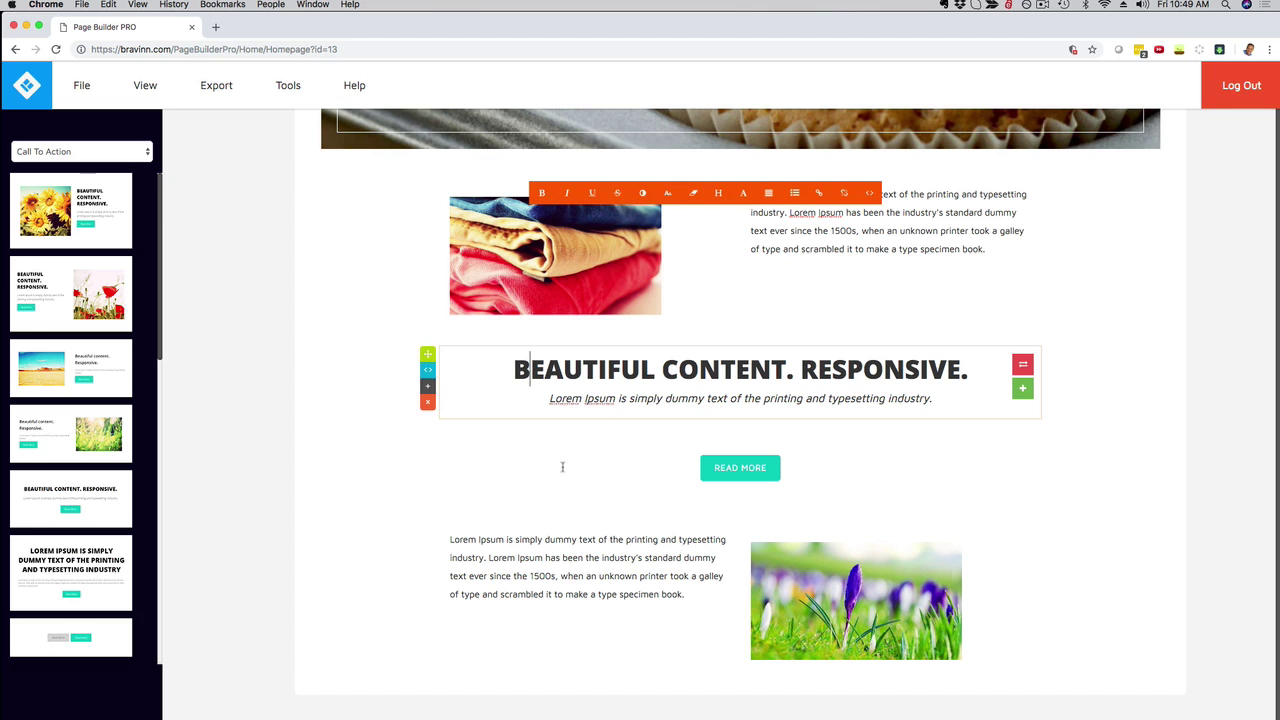
pyautogui.click(1114, 336)
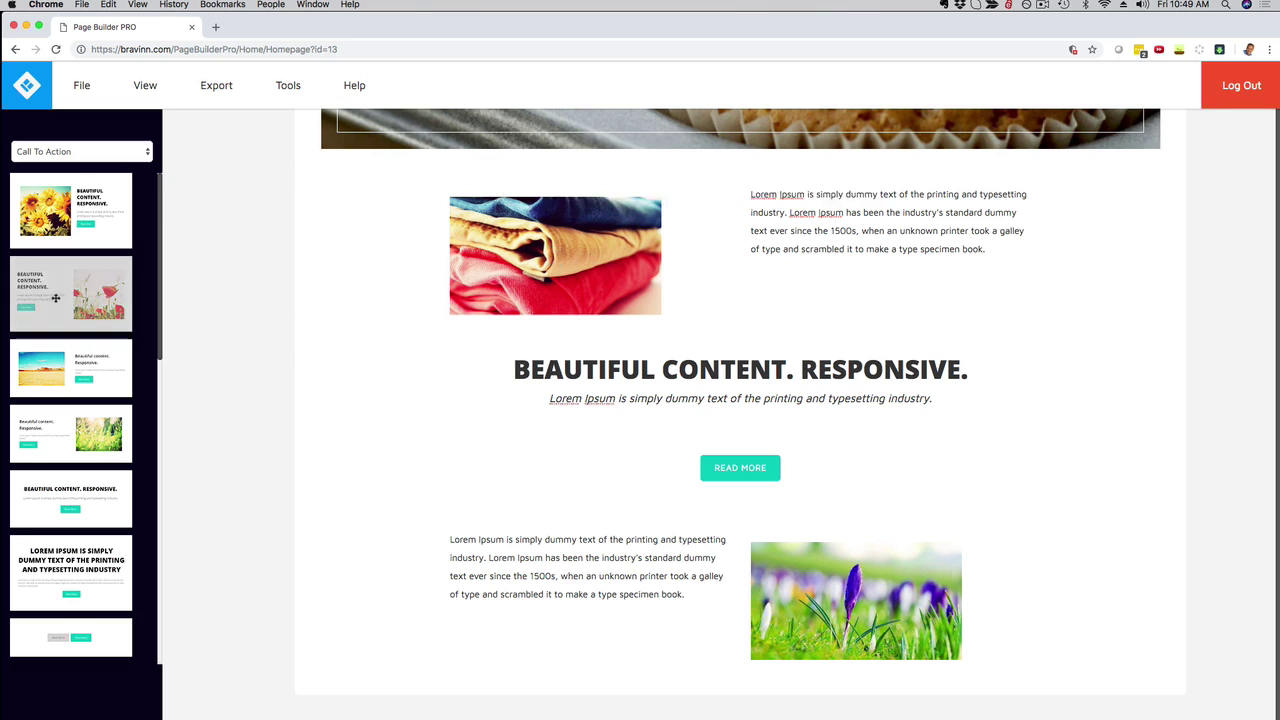
# - Insert the poppy-image Call To Action block above the centred block's READ MORE button and change its heading to "DEMO."
pyautogui.moveTo(55, 299); pyautogui.dragTo(488, 474)
pyautogui.scroll(-3, 614, 495)
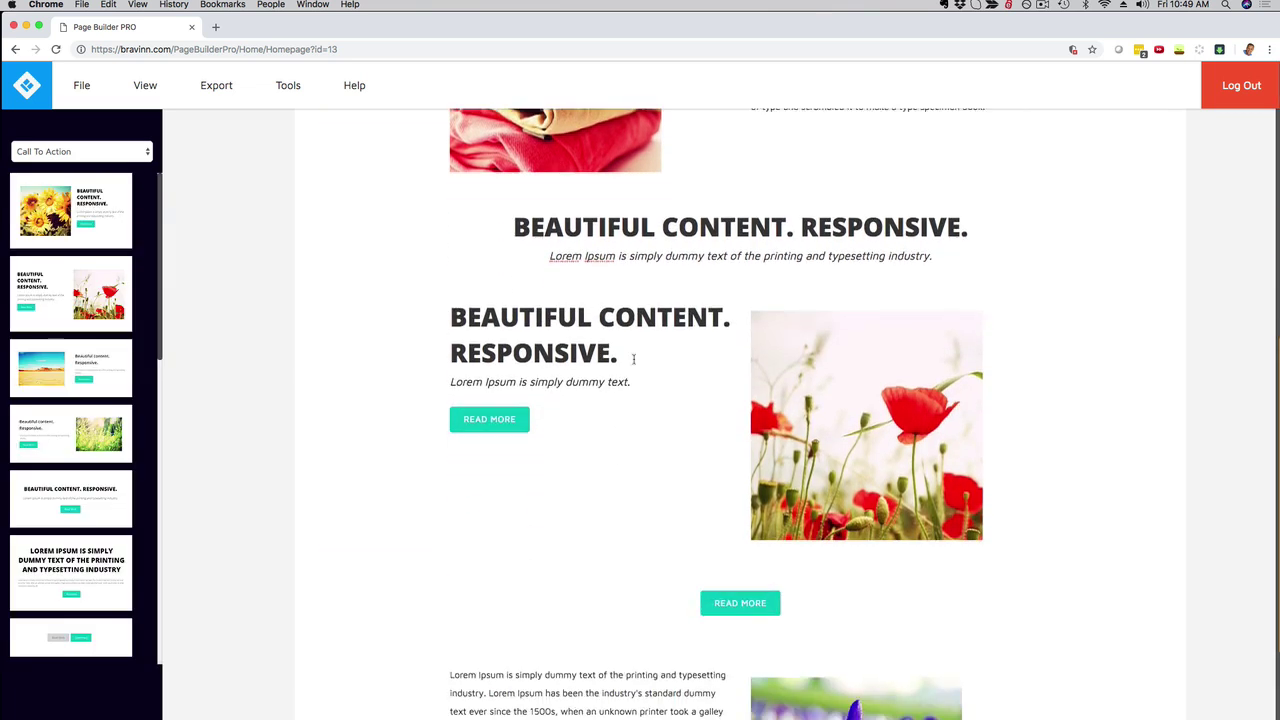
pyautogui.moveTo(451, 277); pyautogui.dragTo(606, 314)
pyautogui.write('DEMO.')
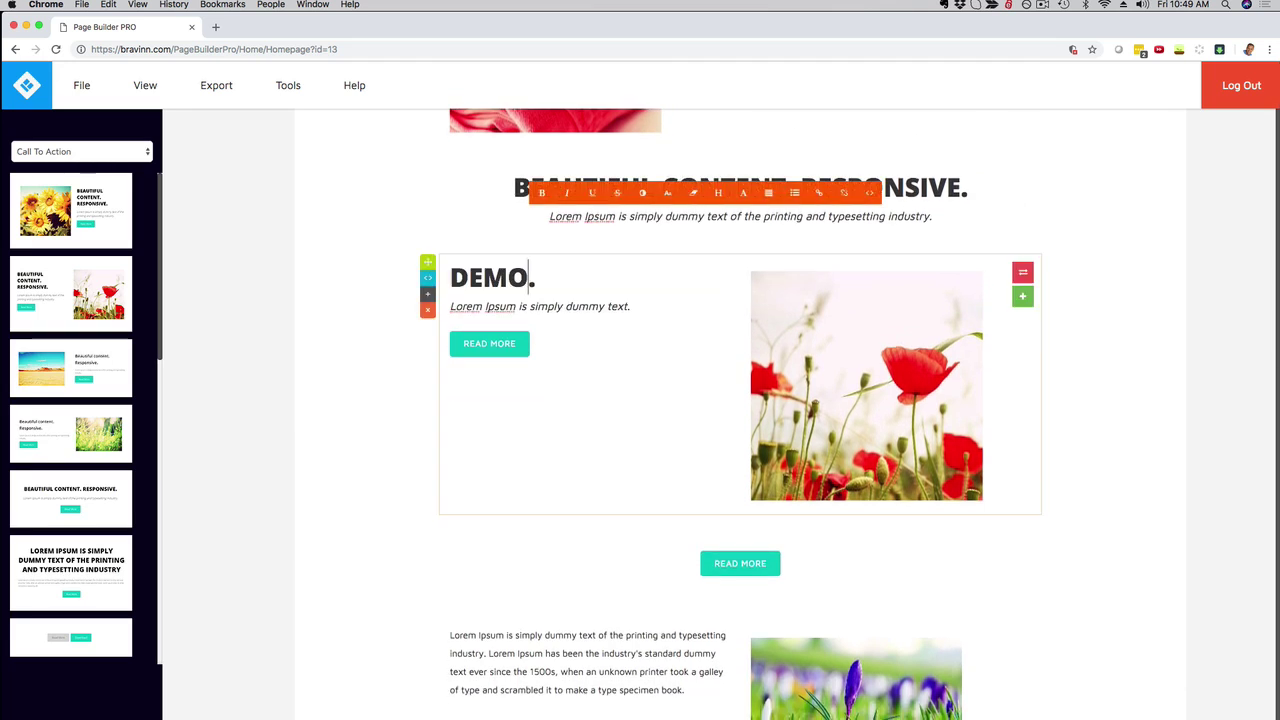
pyautogui.click(1187, 253)
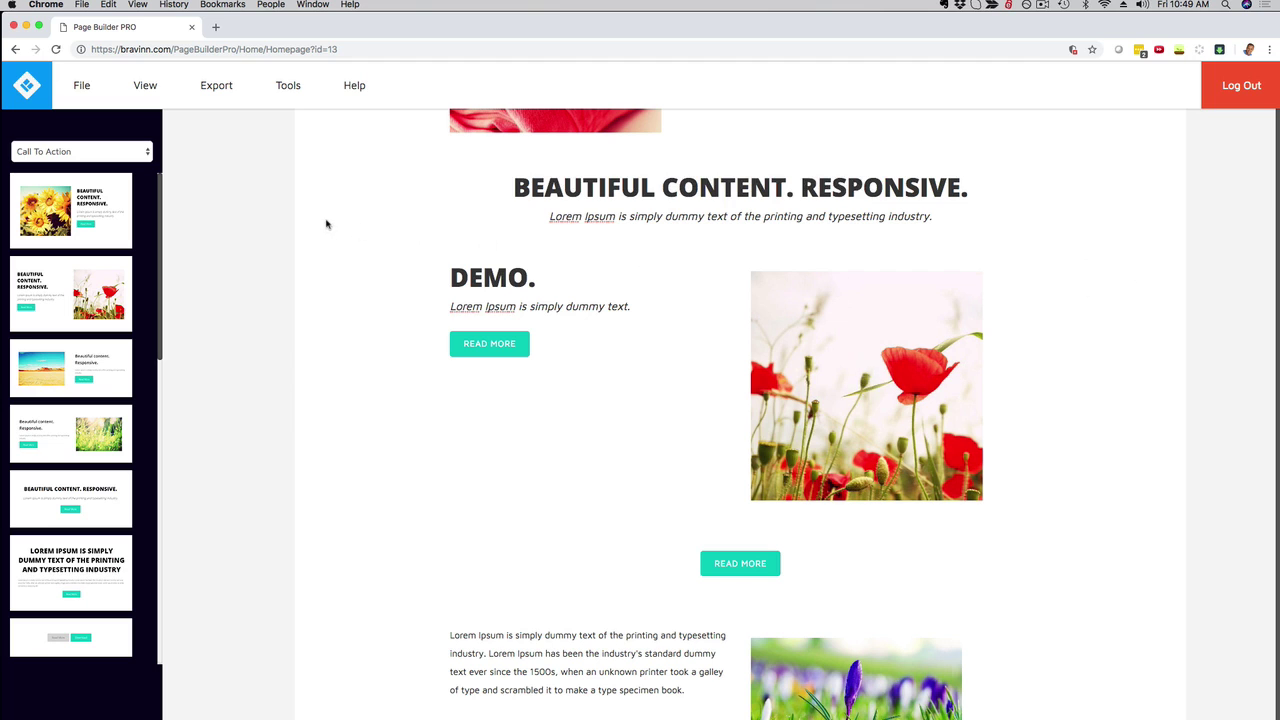
# - Export the website and return to the beginning of the page
pyautogui.click(216, 88)
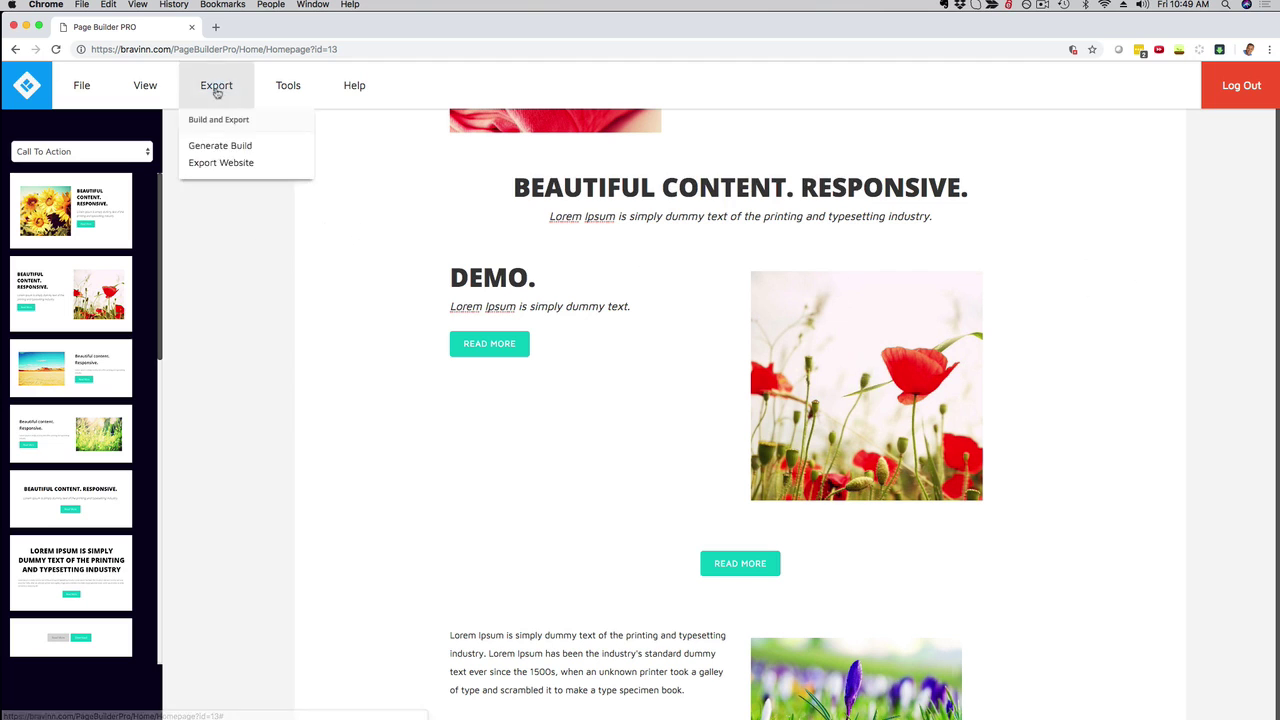
pyautogui.click(212, 163)
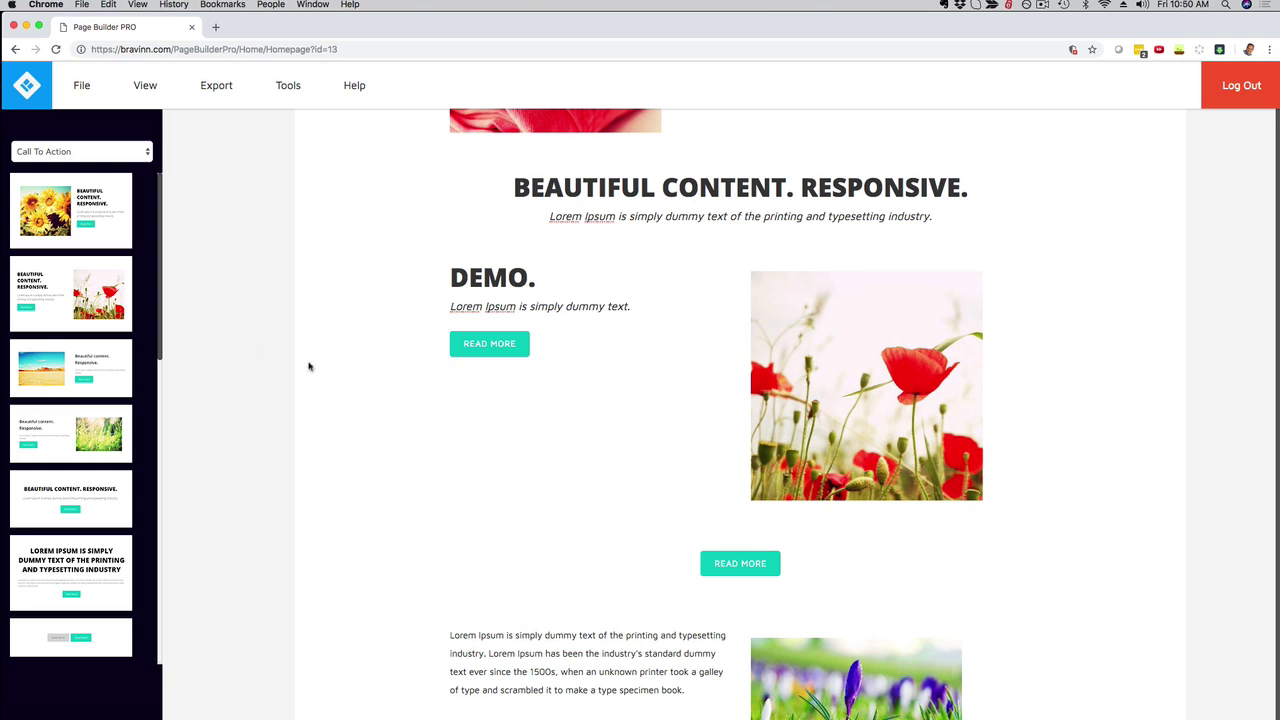
pyautogui.scroll(10, 165, 140)
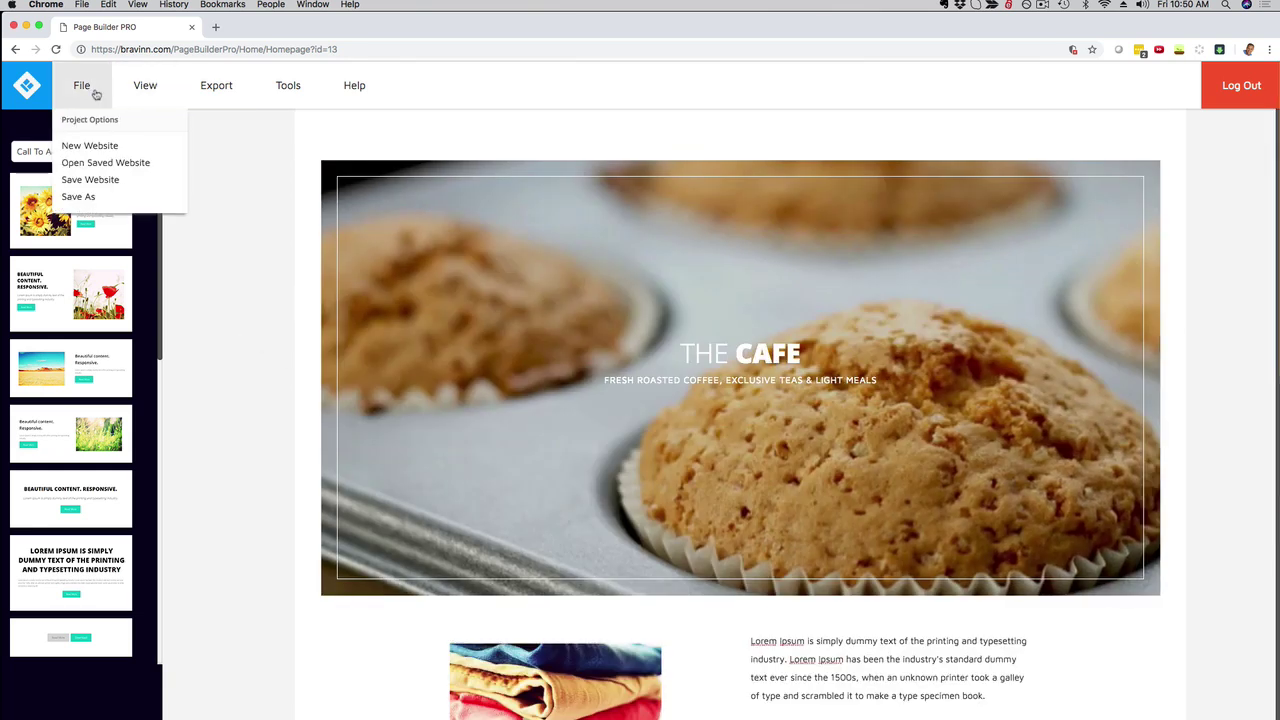